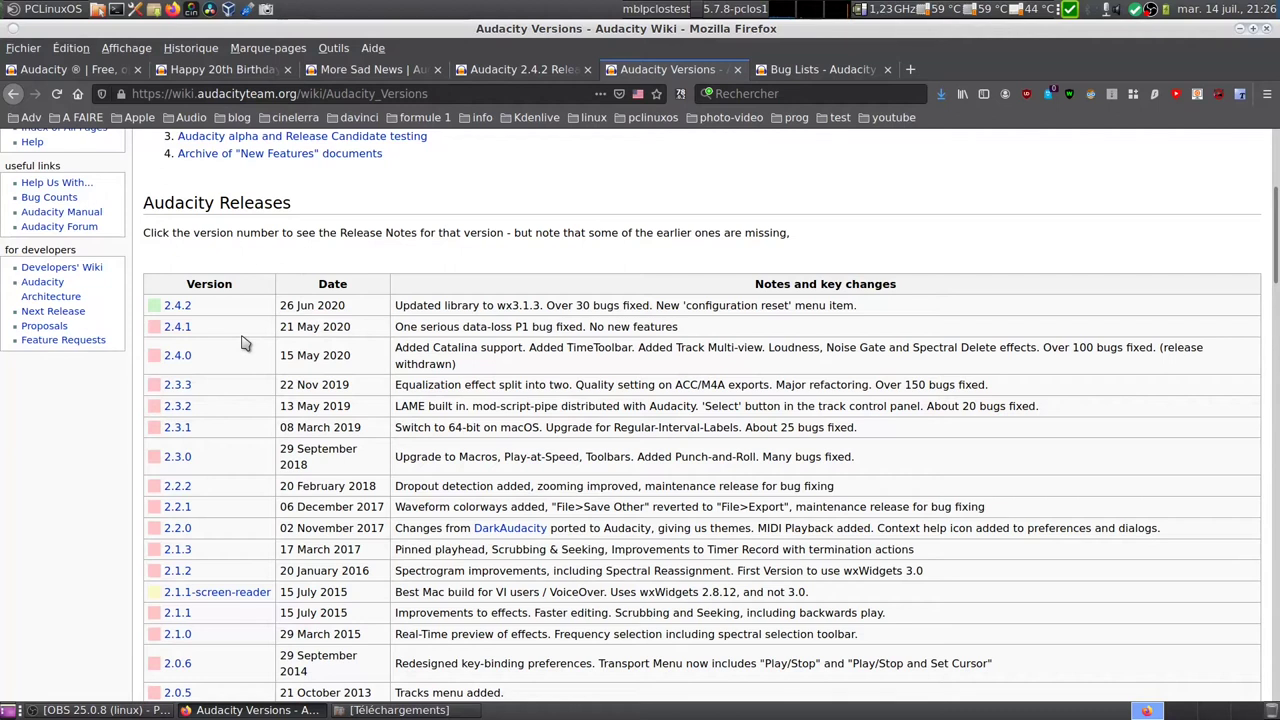
Step: Examine the Audacity Wiki's Bug Lists page, including its Bugs by Priority section
click(823, 67)
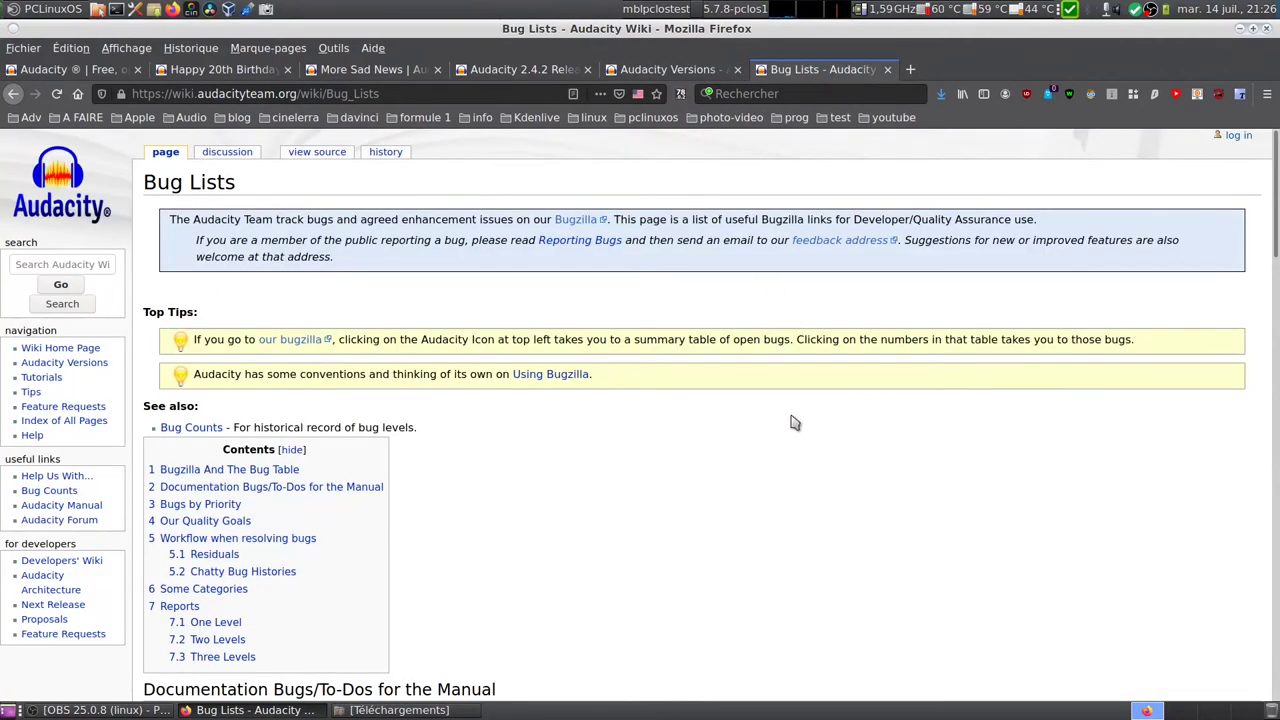
scroll(790, 422, down, 1)
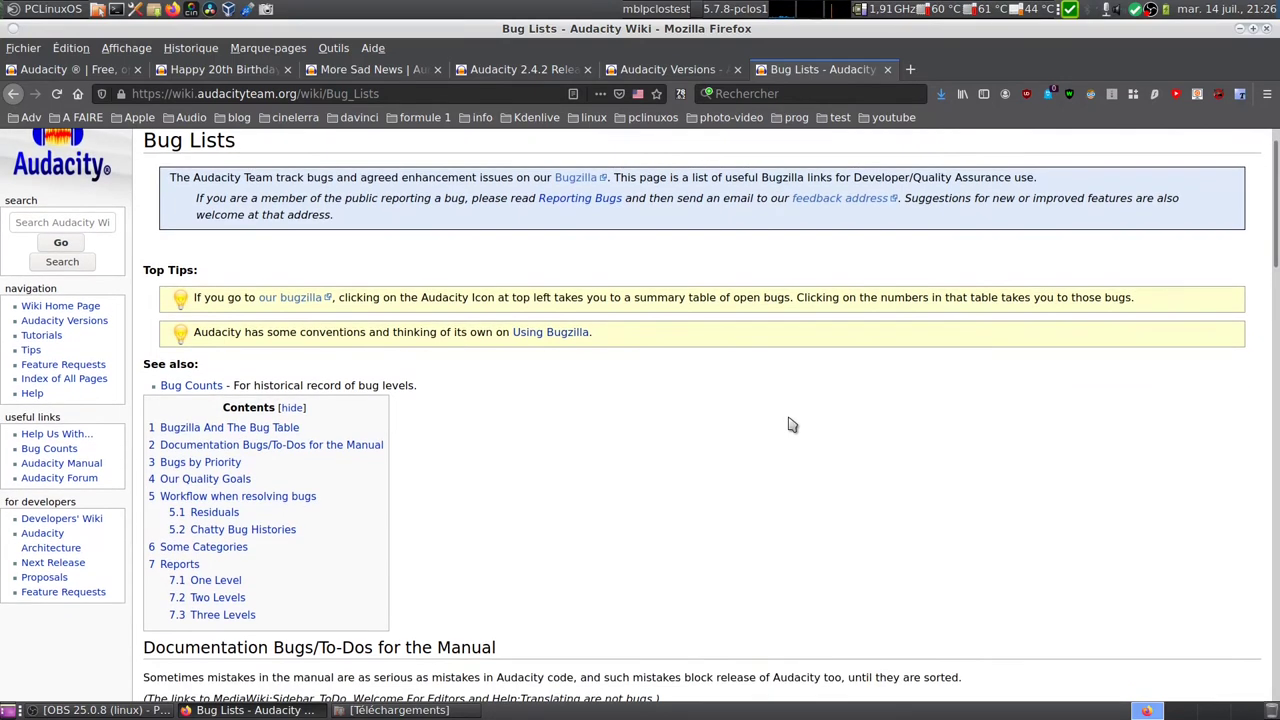
scroll(790, 422, down, 5)
scroll(793, 416, down, 2)
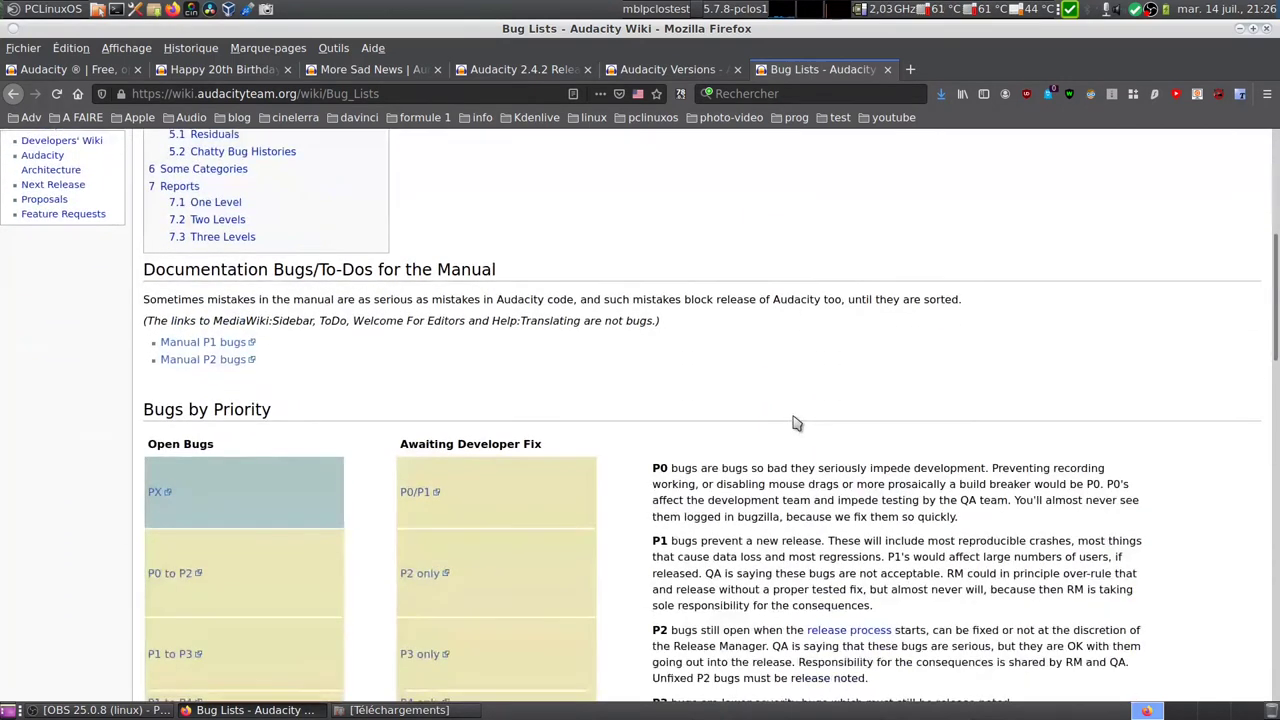
scroll(797, 416, down, 2)
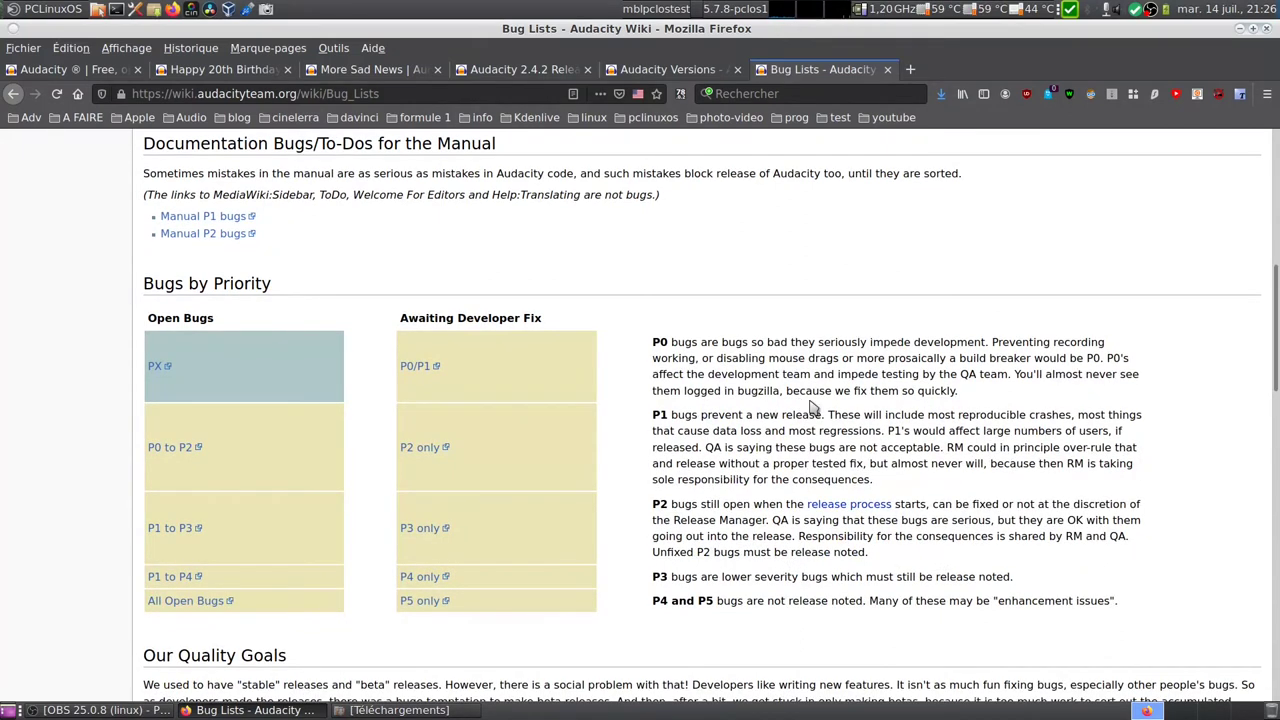
scroll(810, 410, up, 5)
Step: Minimize the browser, launch Audacity and dismiss its welcome dialog
click(1247, 28)
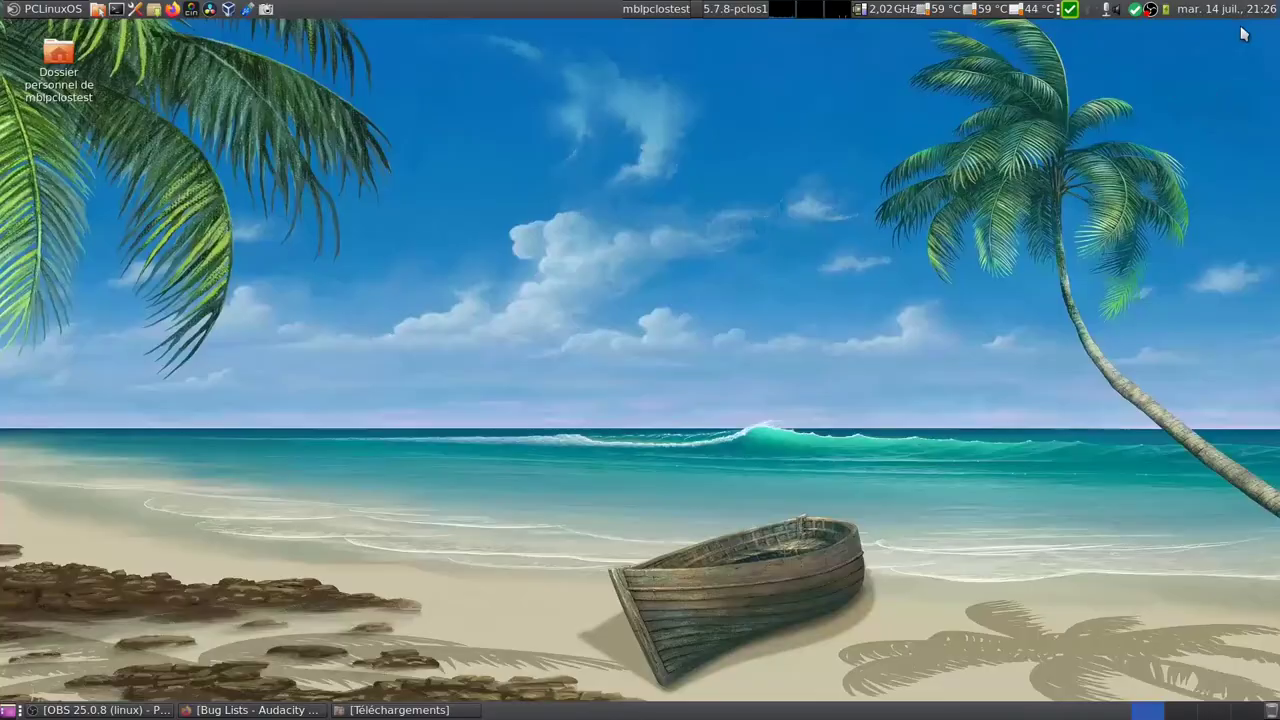
click(48, 12)
click(360, 96)
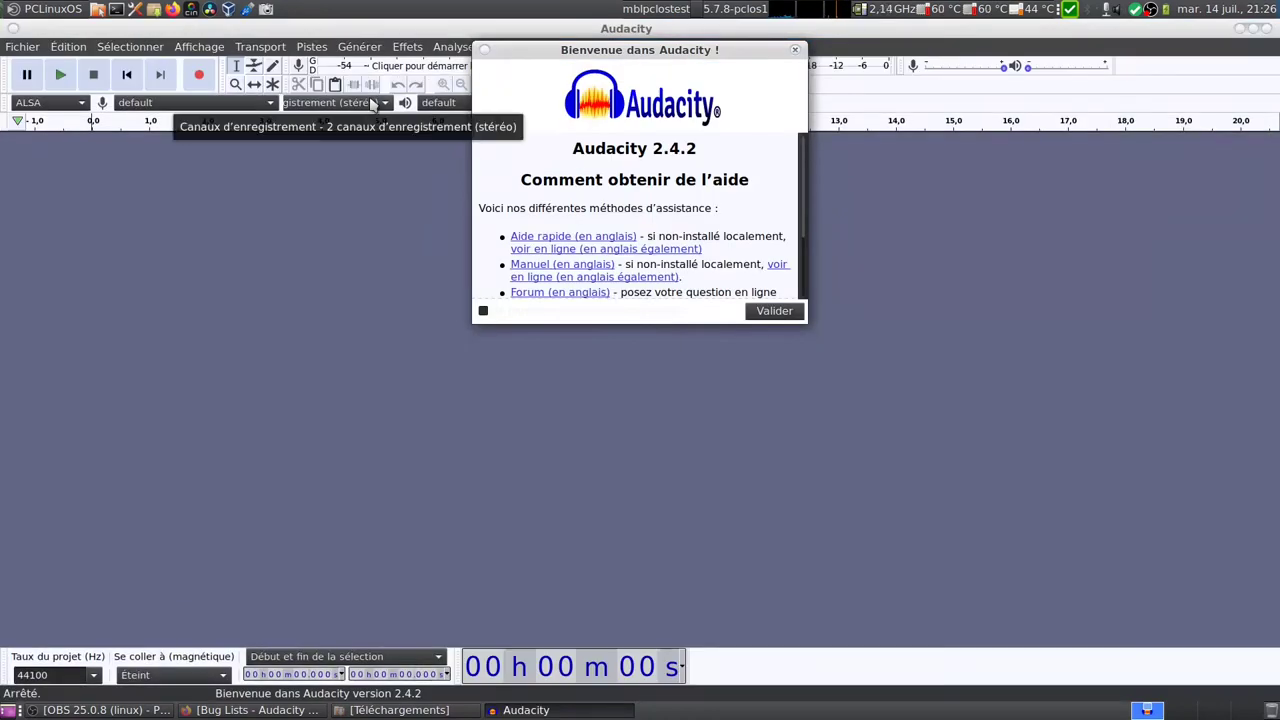
click(797, 310)
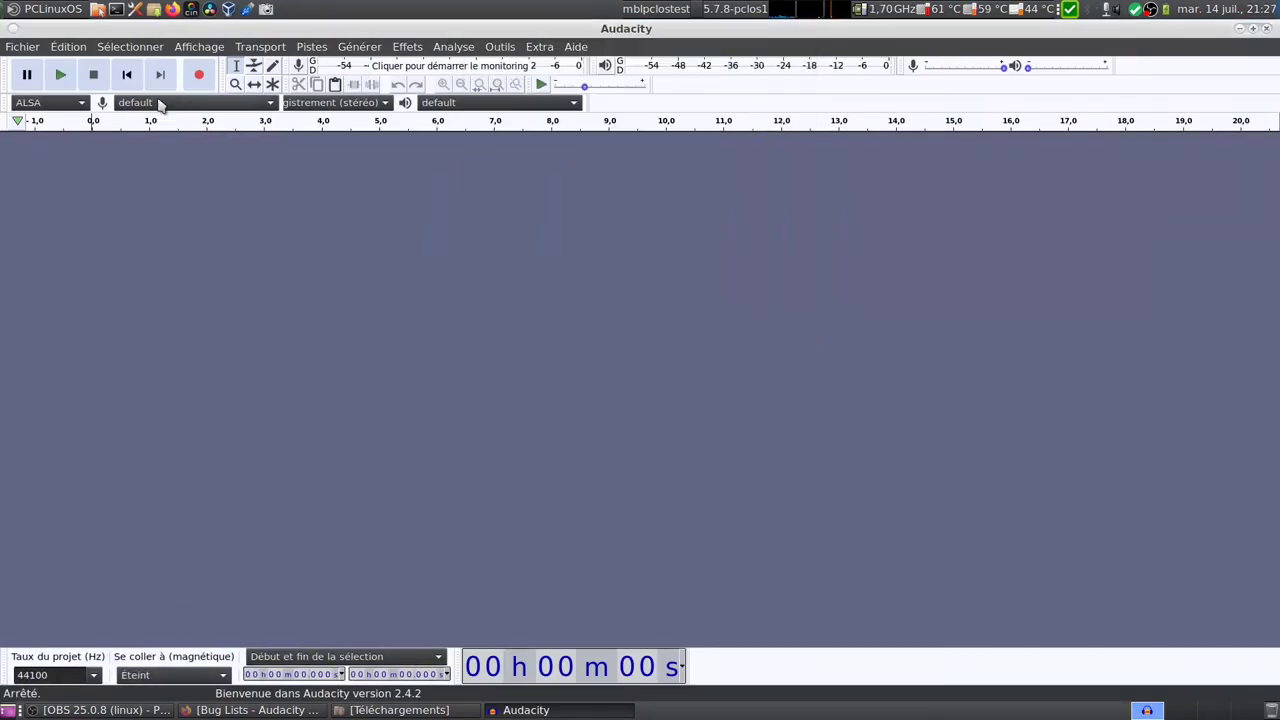
Step: Open bensound-sweet.mp3 from the recent files
click(22, 47)
mouse_move(60, 106)
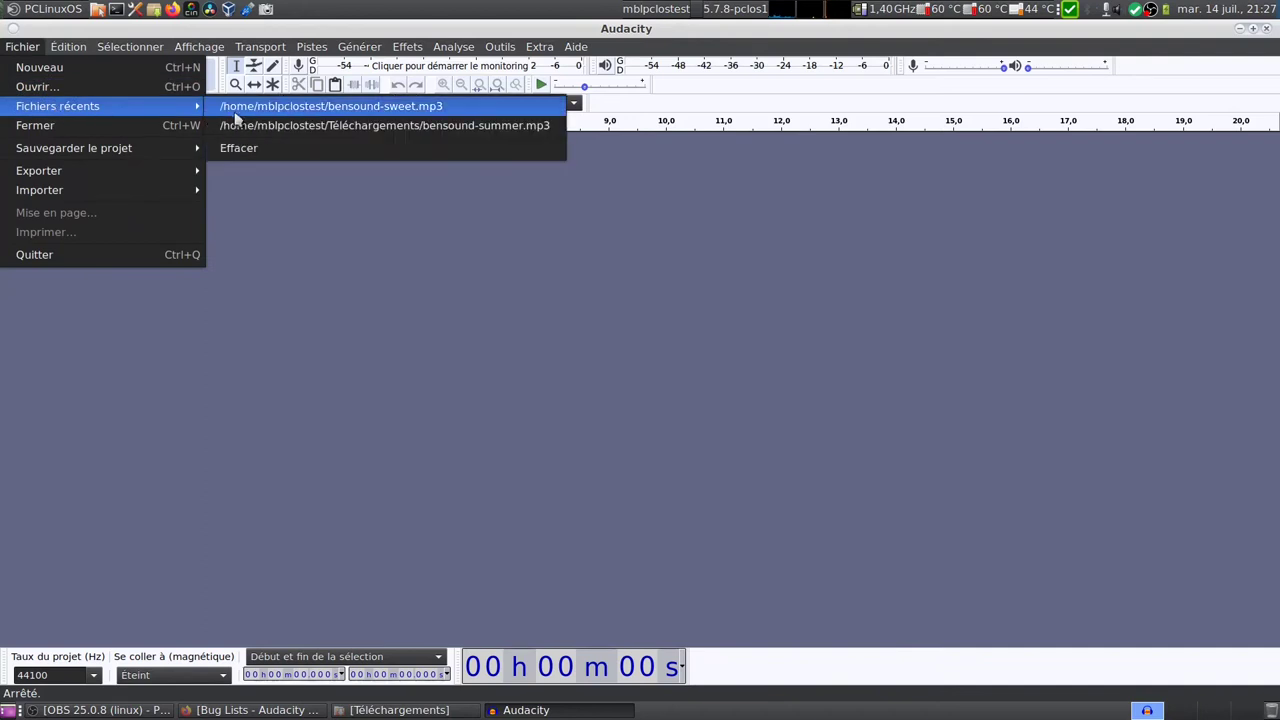
click(316, 110)
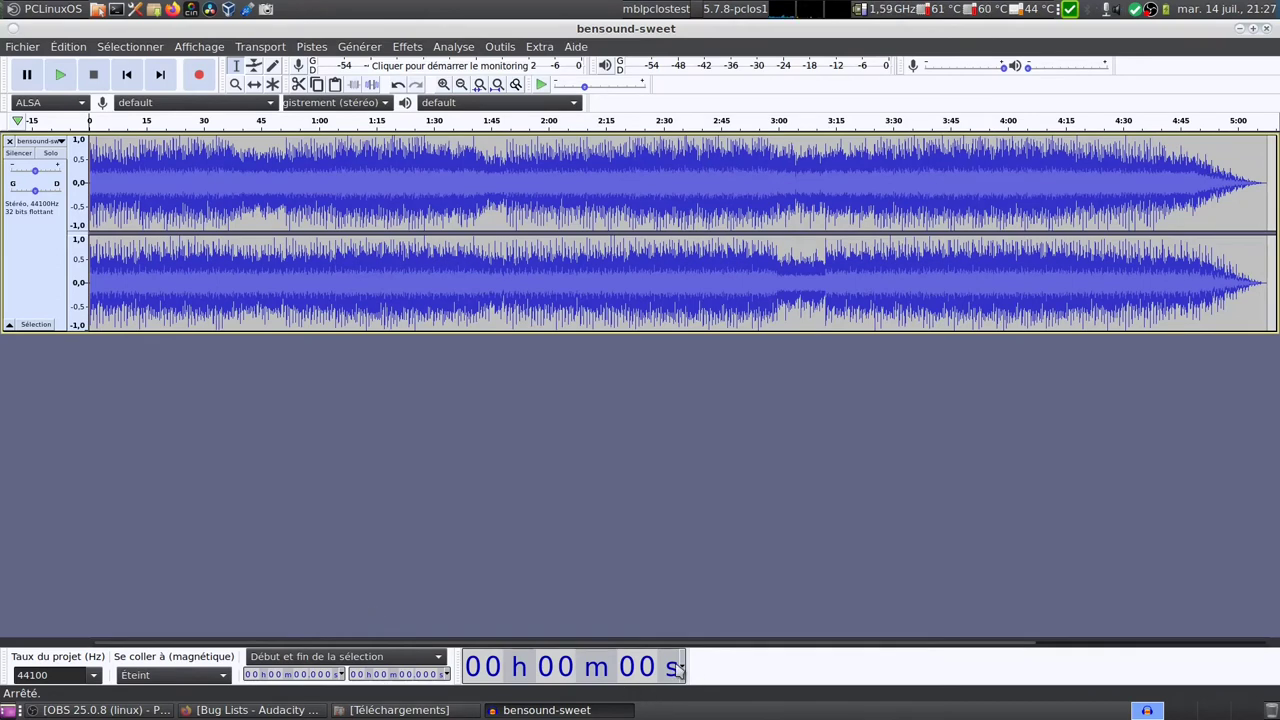
Step: Detach the time toolbar from its dock, place it in the empty area below the track and enlarge it
mouse_move(687, 666)
mouse_down()
mouse_move(572, 666)
mouse_move(734, 663)
mouse_move(663, 663)
mouse_move(691, 667)
mouse_up()
drag(458, 673, 512, 440)
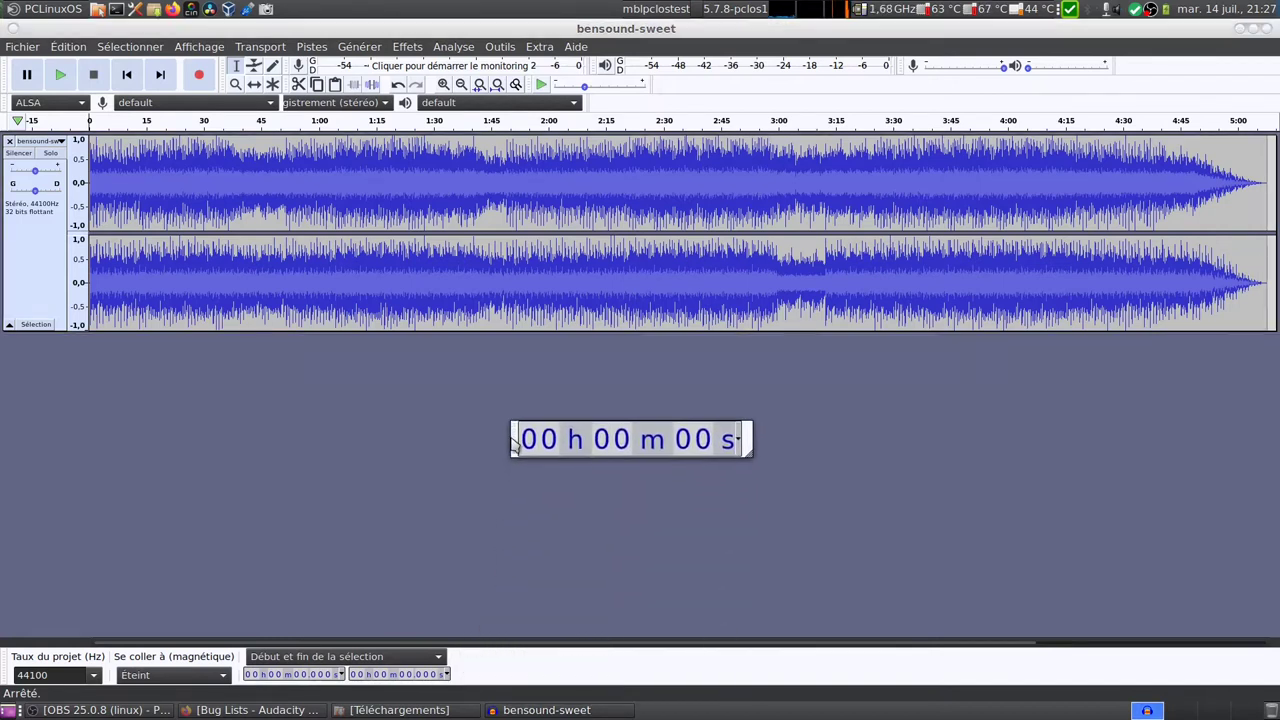
drag(740, 451, 1020, 500)
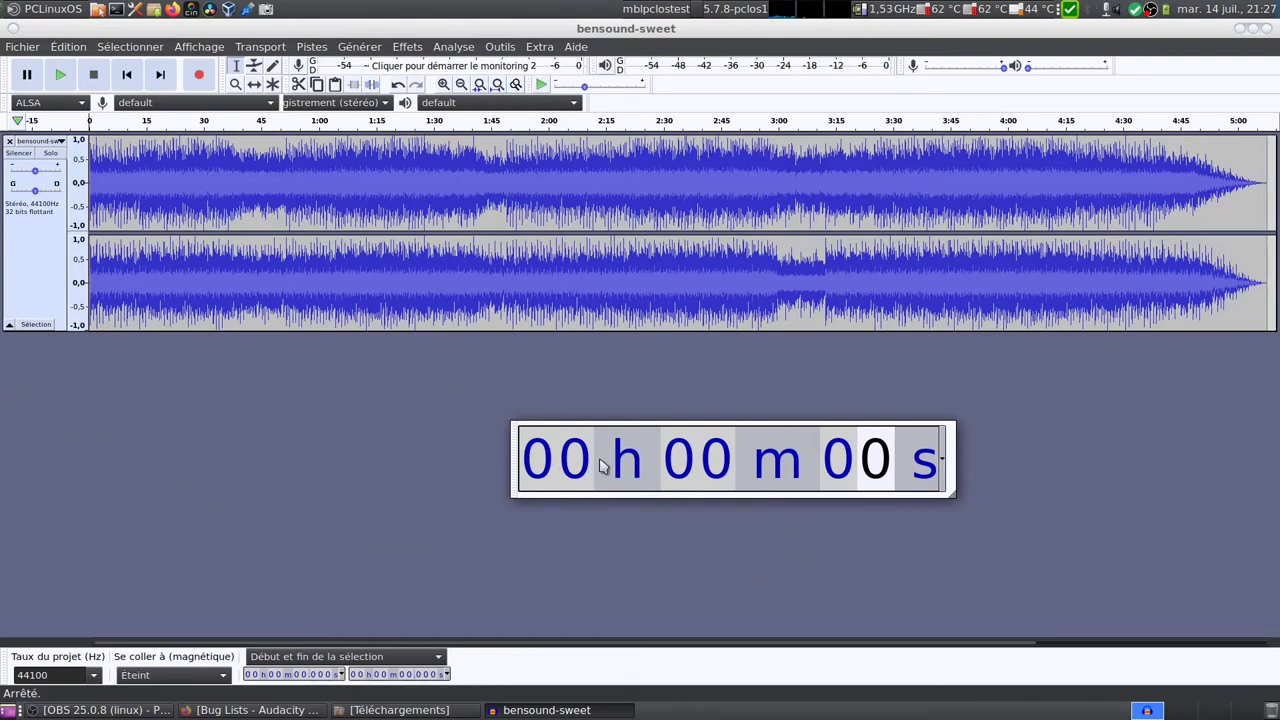
Step: Shrink the floating time toolbar, dock it again beside the selection toolbar and widen it slightly
drag(953, 505, 730, 454)
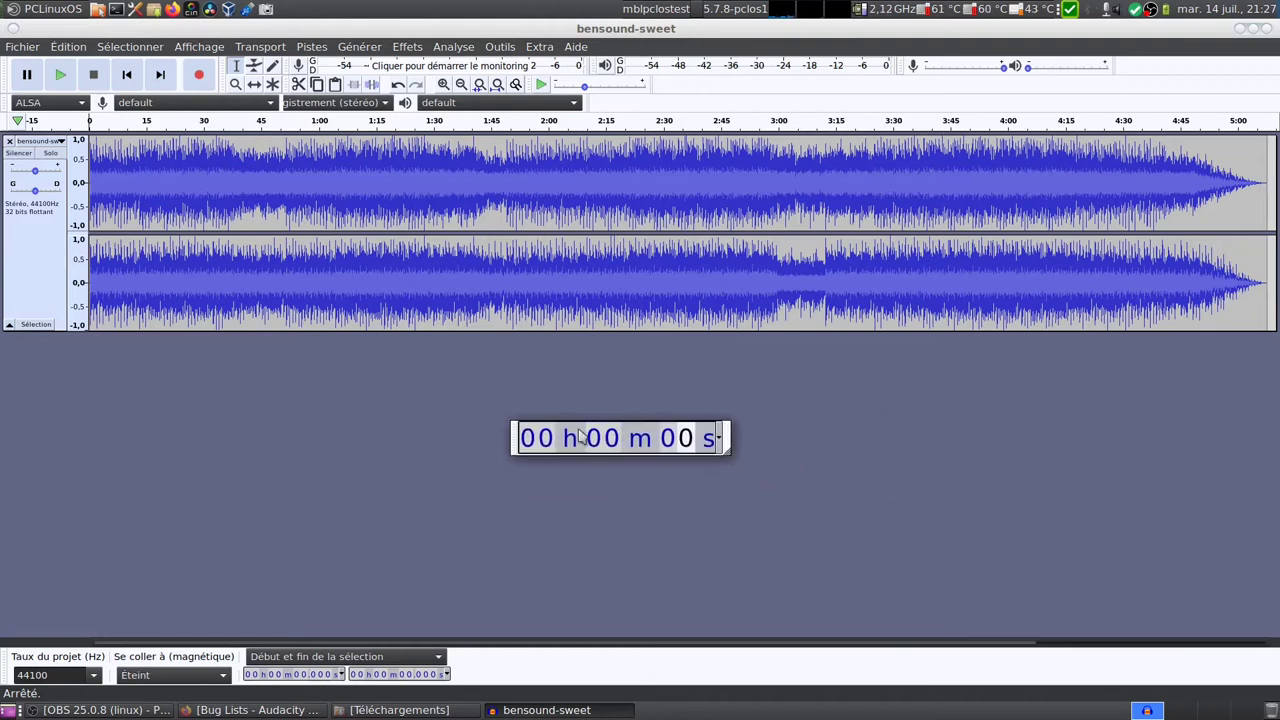
drag(517, 443, 463, 669)
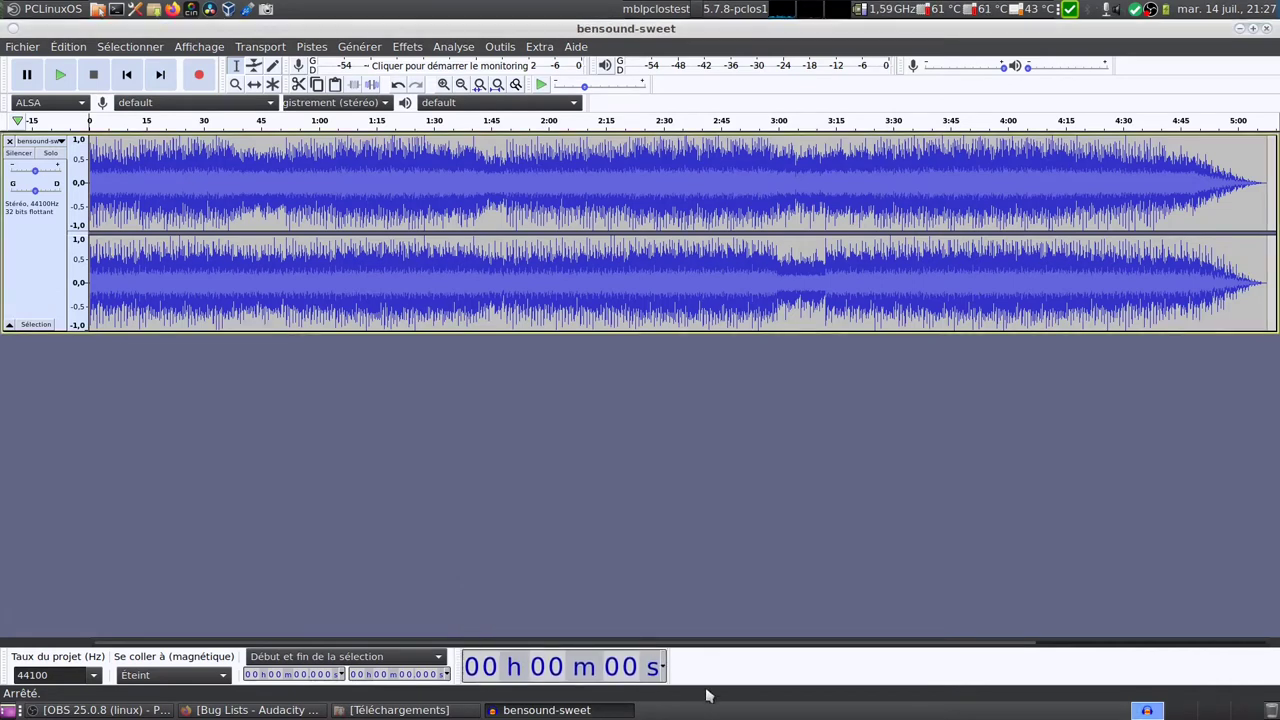
drag(668, 663, 688, 665)
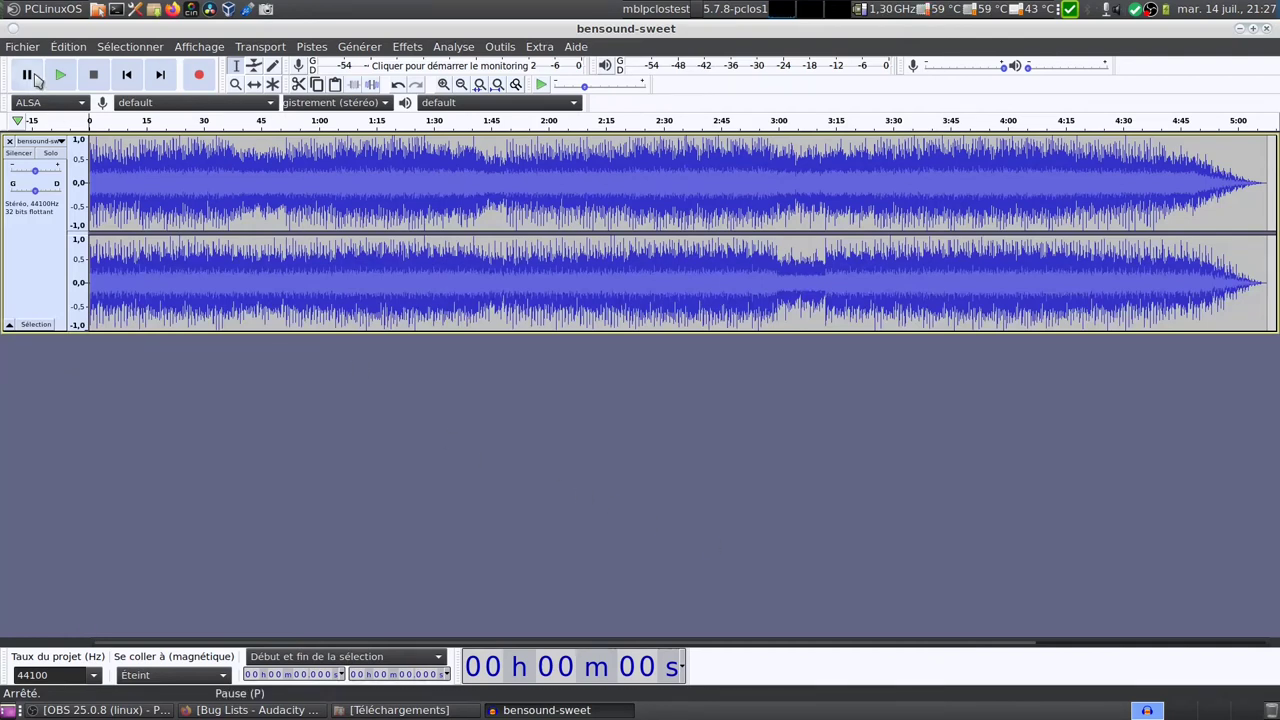
Step: Show the bensound-sweet track as a spectrogram (Spectrogramme), and turn on Multi-vue to combine spectrogram and waveform
click(63, 143)
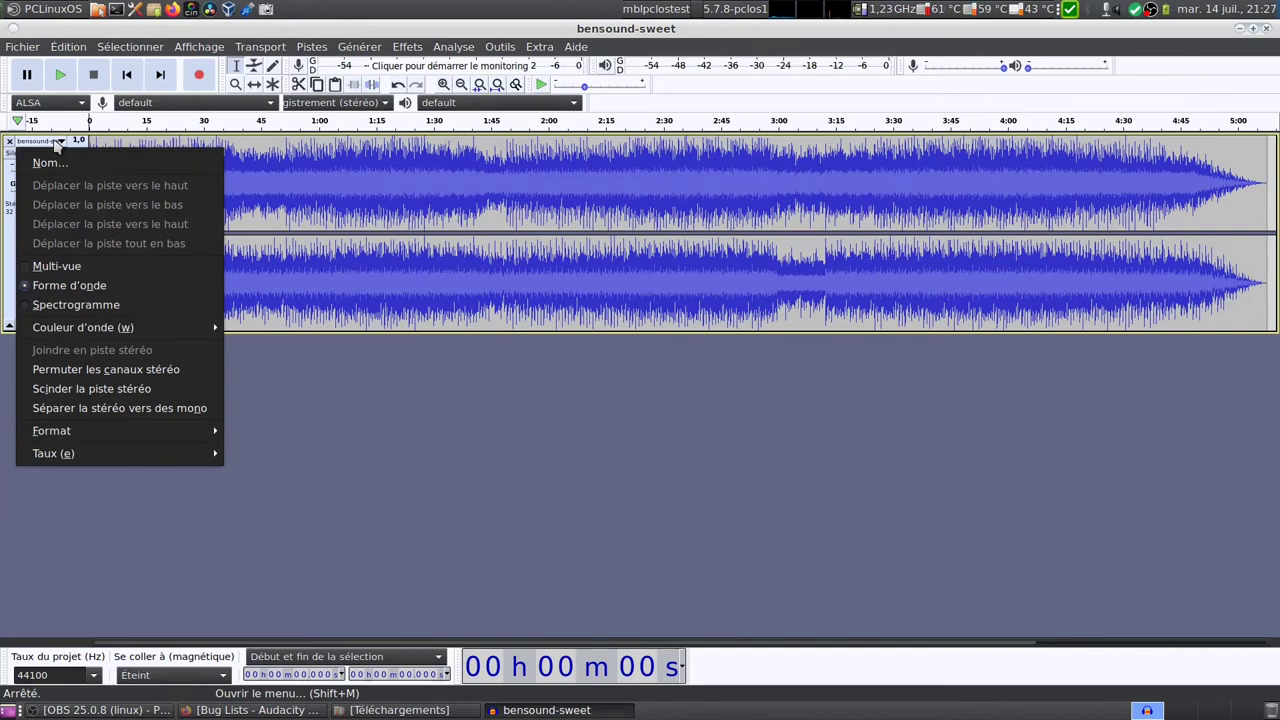
click(79, 313)
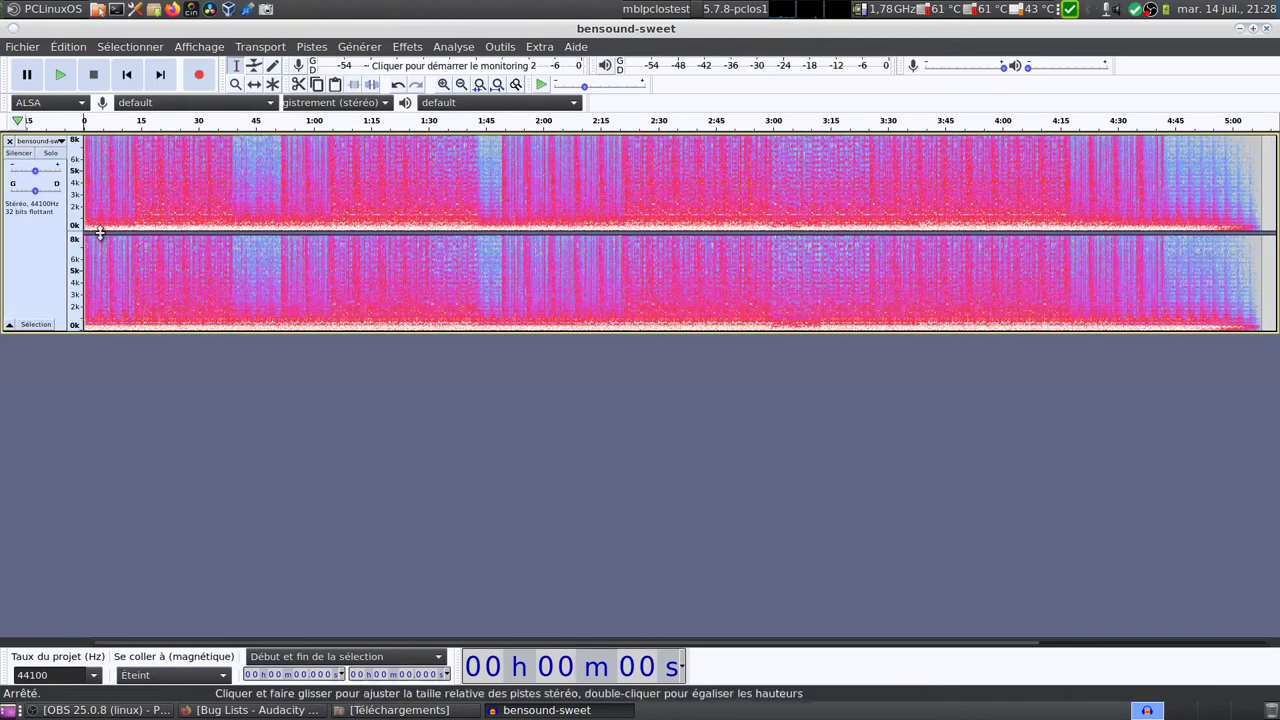
click(62, 143)
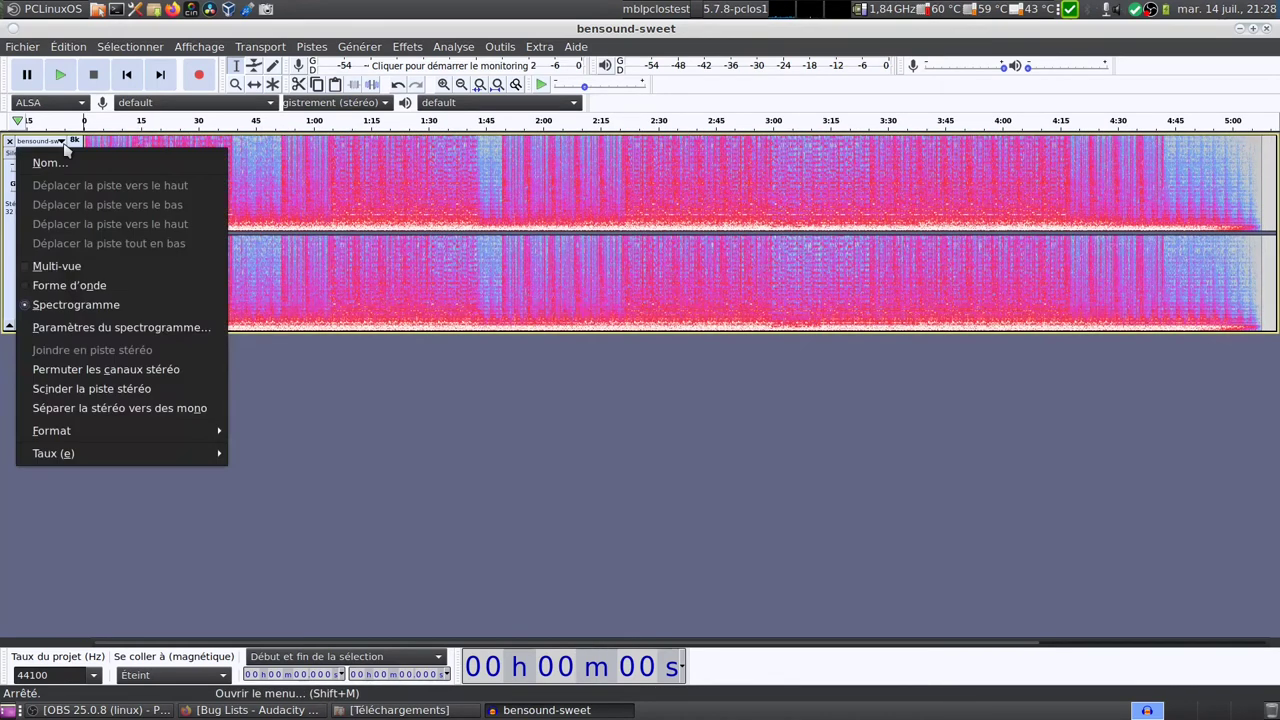
click(77, 268)
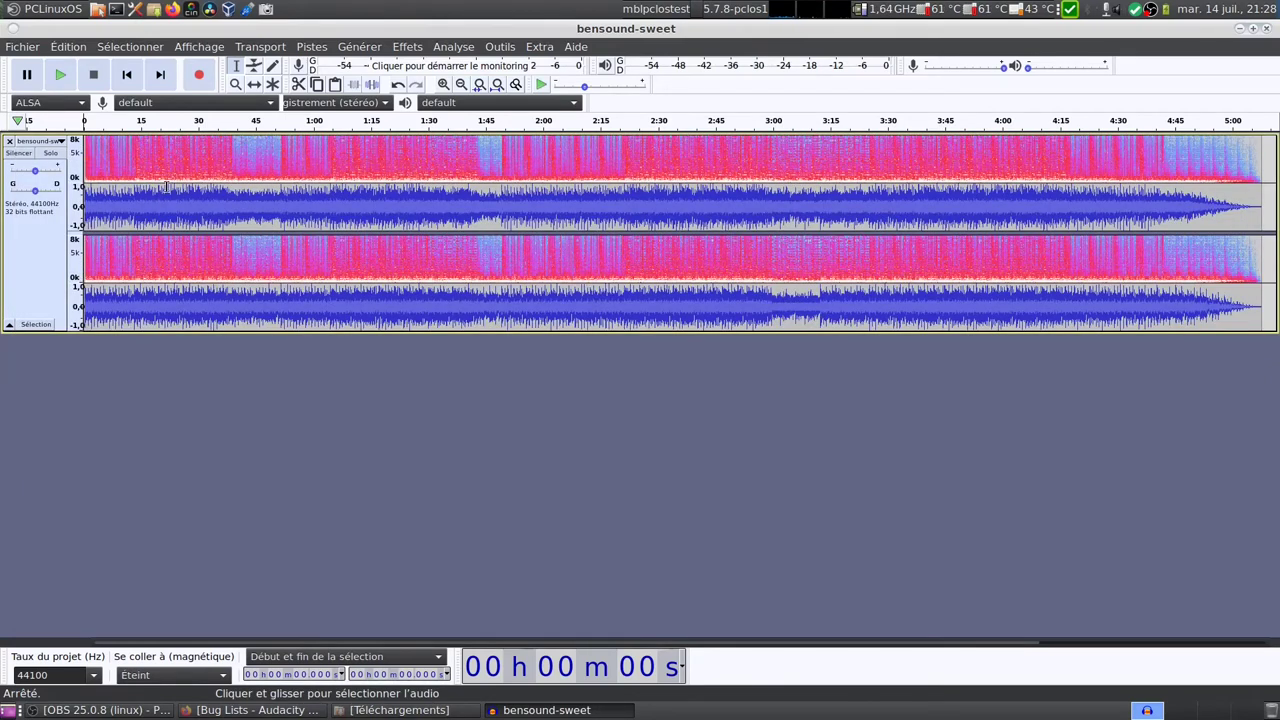
Step: Try the wave colours Instrument 2, Instrument 3 and Instrument 4 in turn on the bensound-sweet track
click(62, 143)
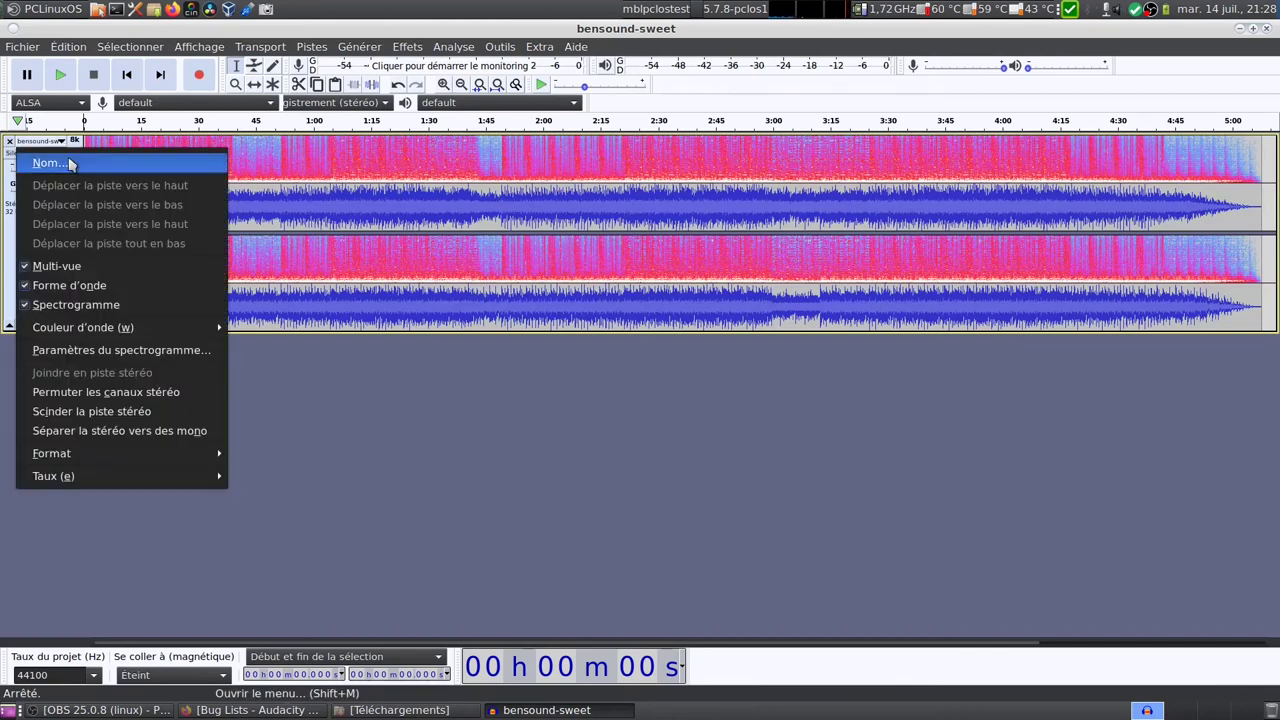
mouse_move(168, 327)
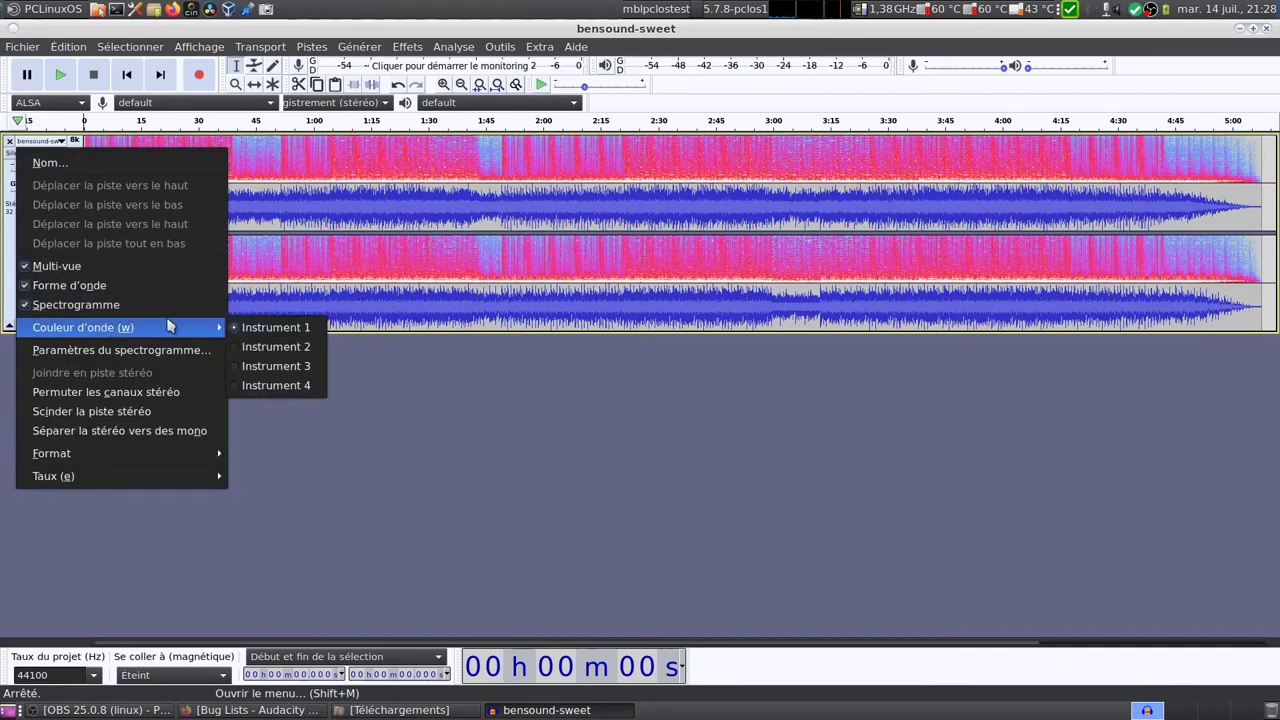
click(295, 347)
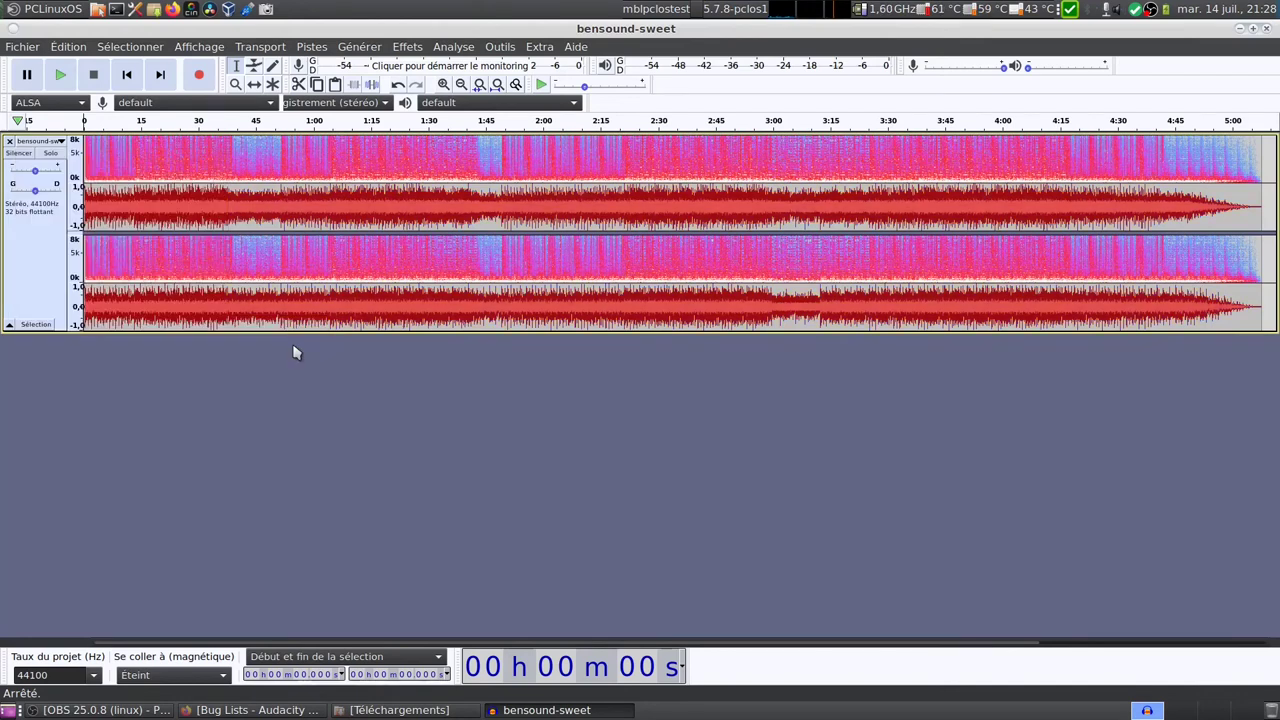
click(62, 143)
mouse_move(200, 328)
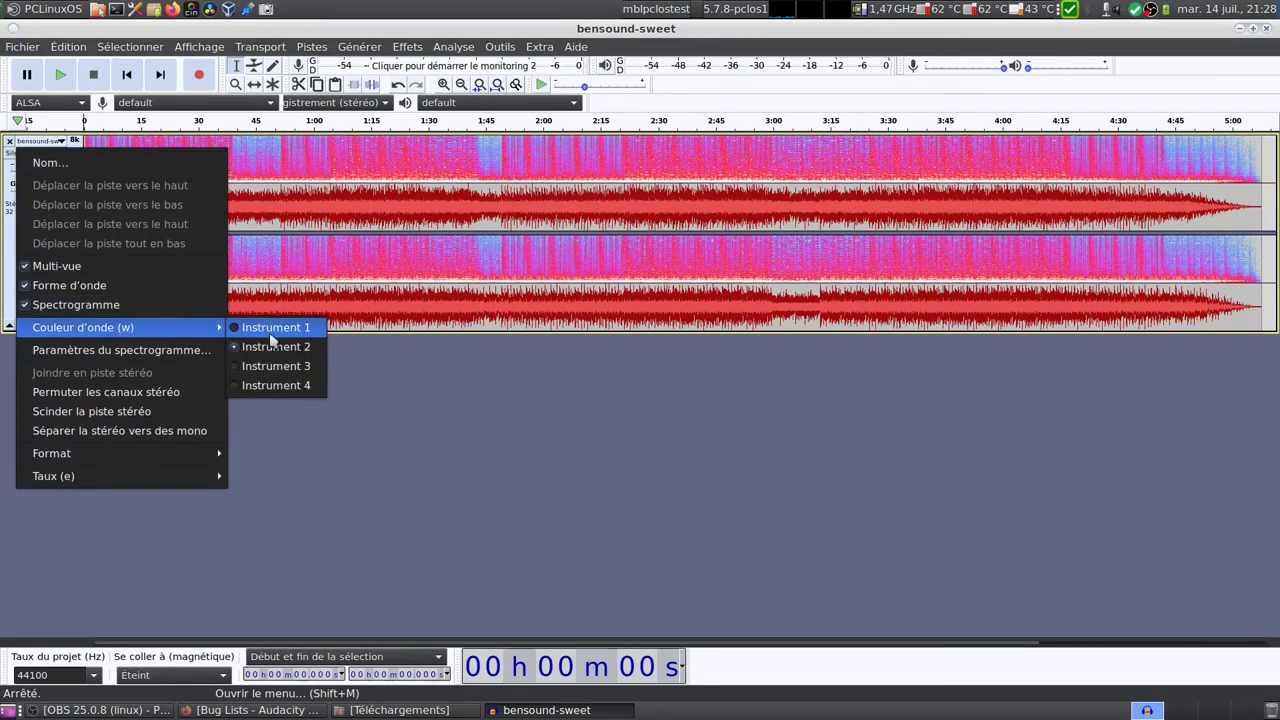
click(271, 370)
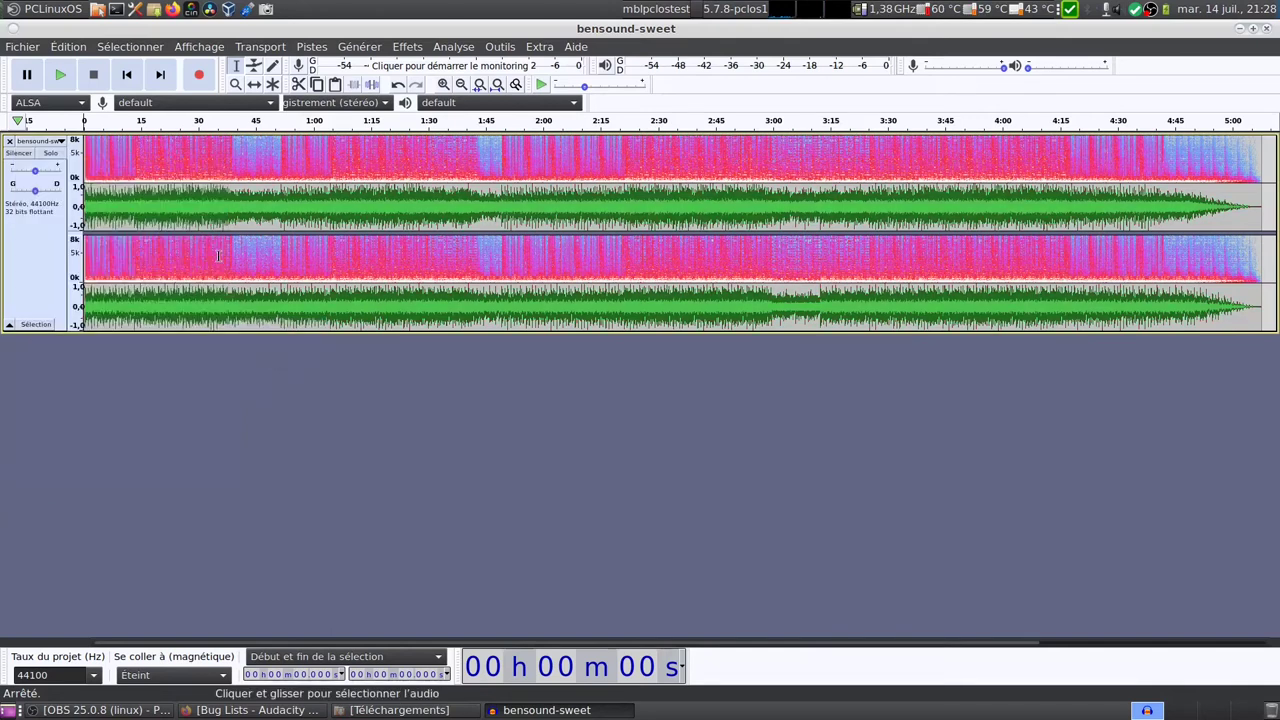
click(62, 142)
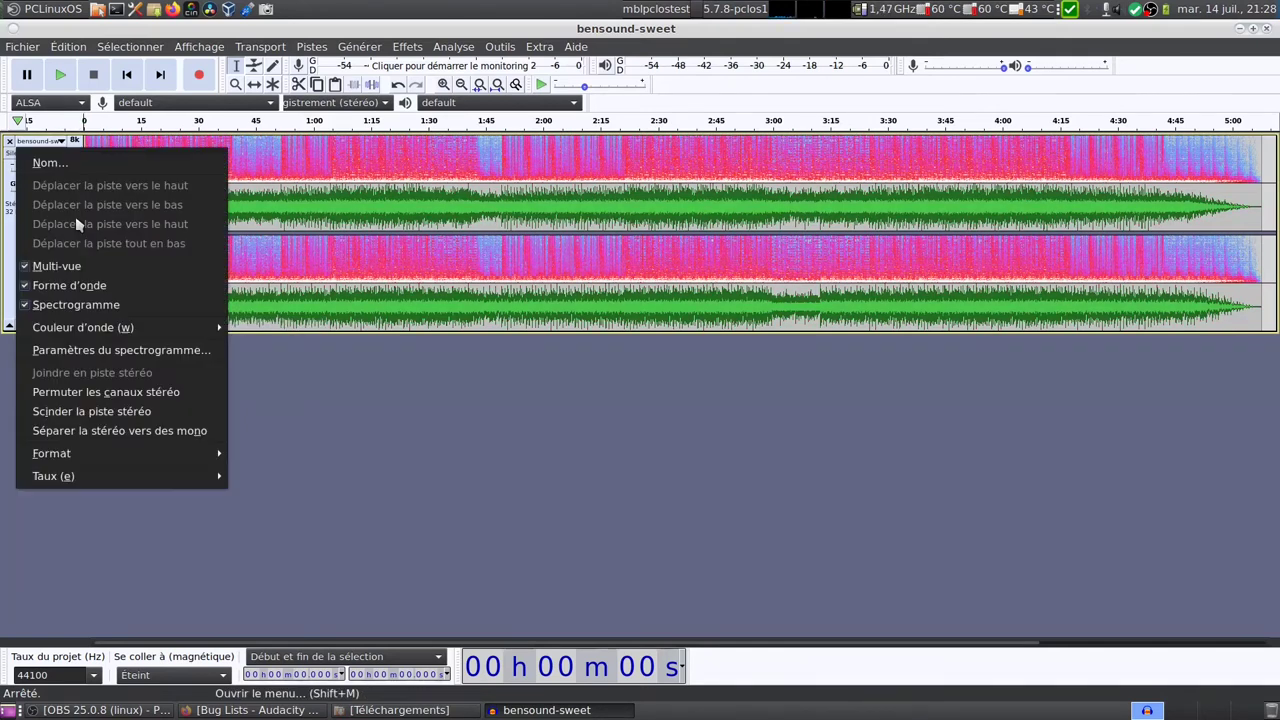
mouse_move(145, 328)
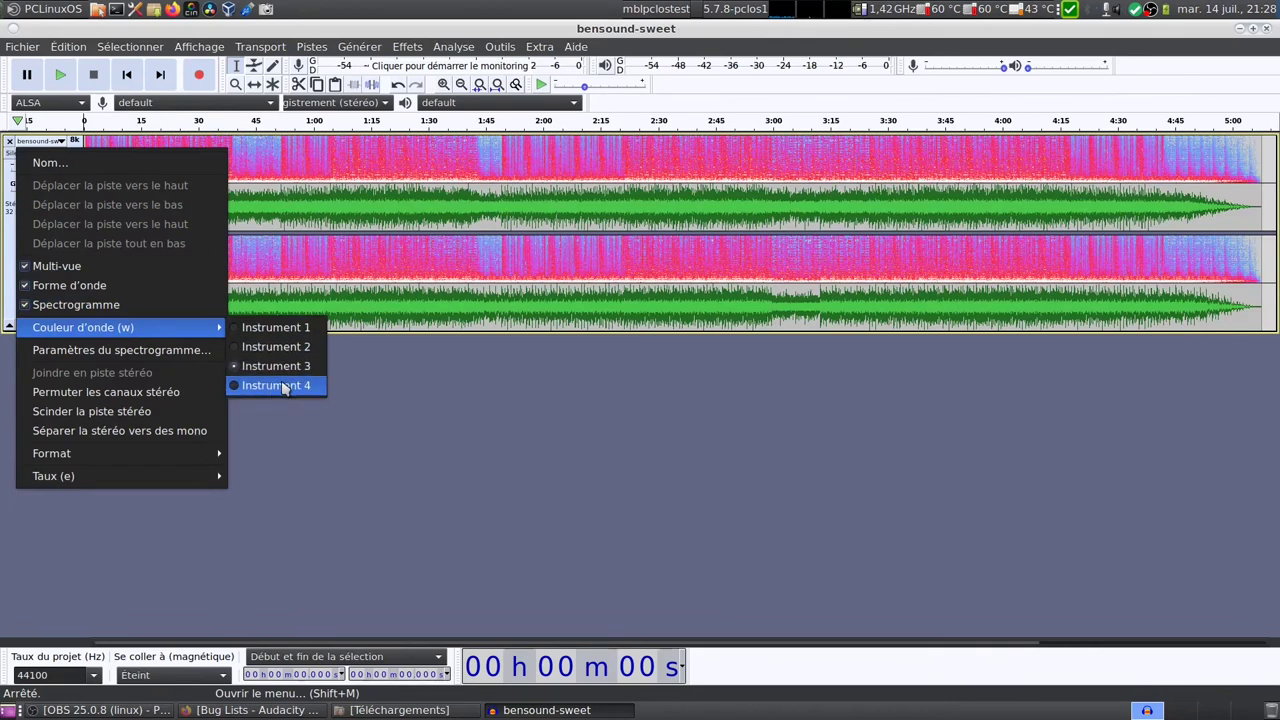
click(268, 387)
Step: Set the track's wave colour back to Instrument 1
click(60, 143)
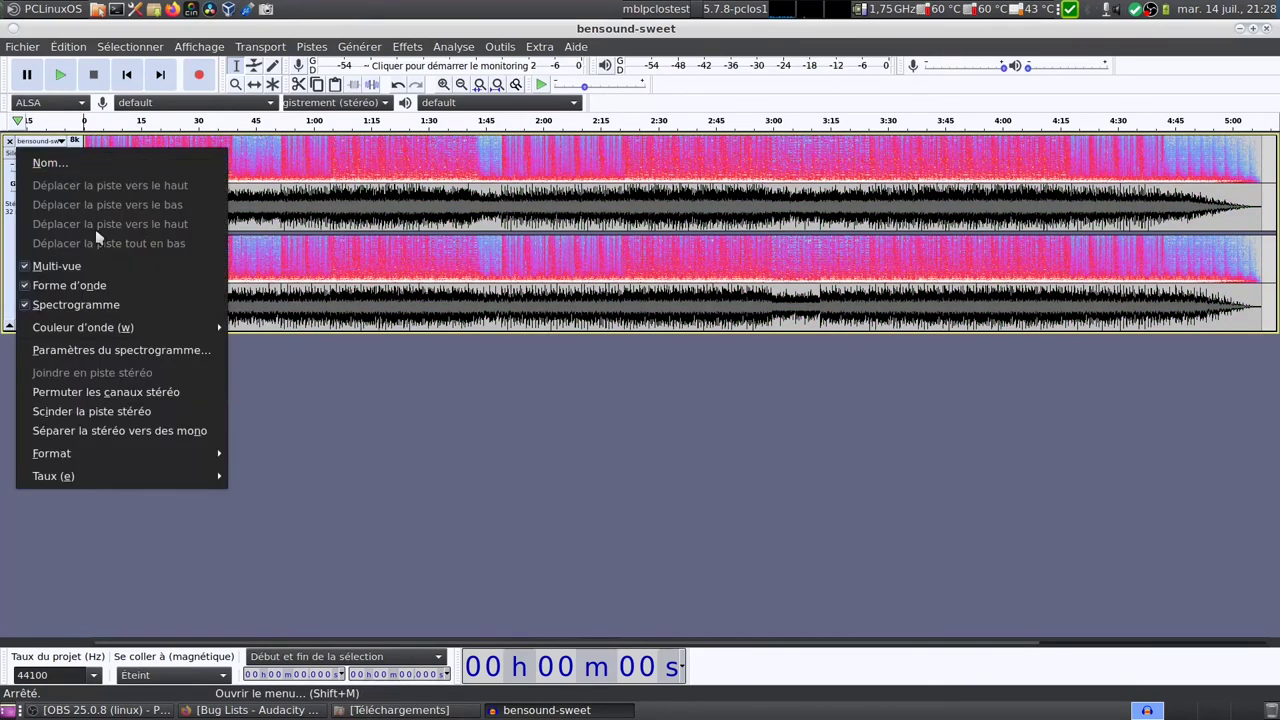
mouse_move(222, 331)
click(262, 329)
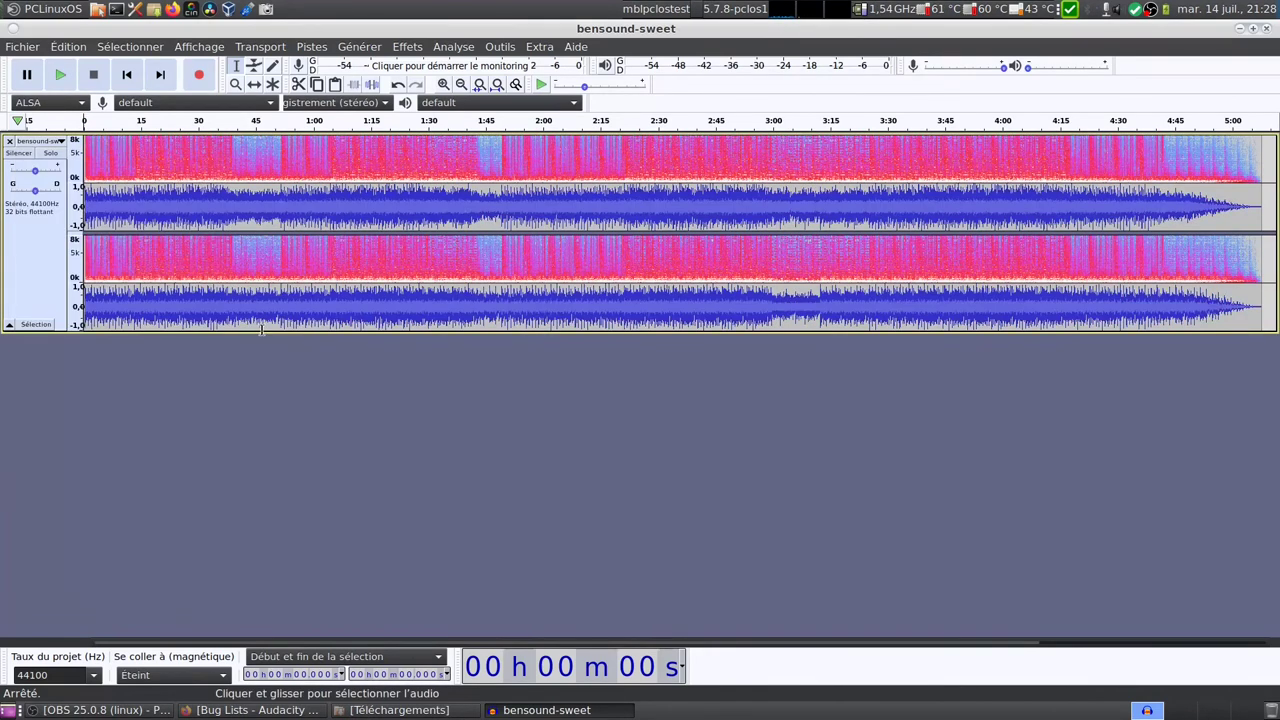
Step: Turn off Multi-vue for the track and display it as a waveform only (Forme d'onde)
click(56, 143)
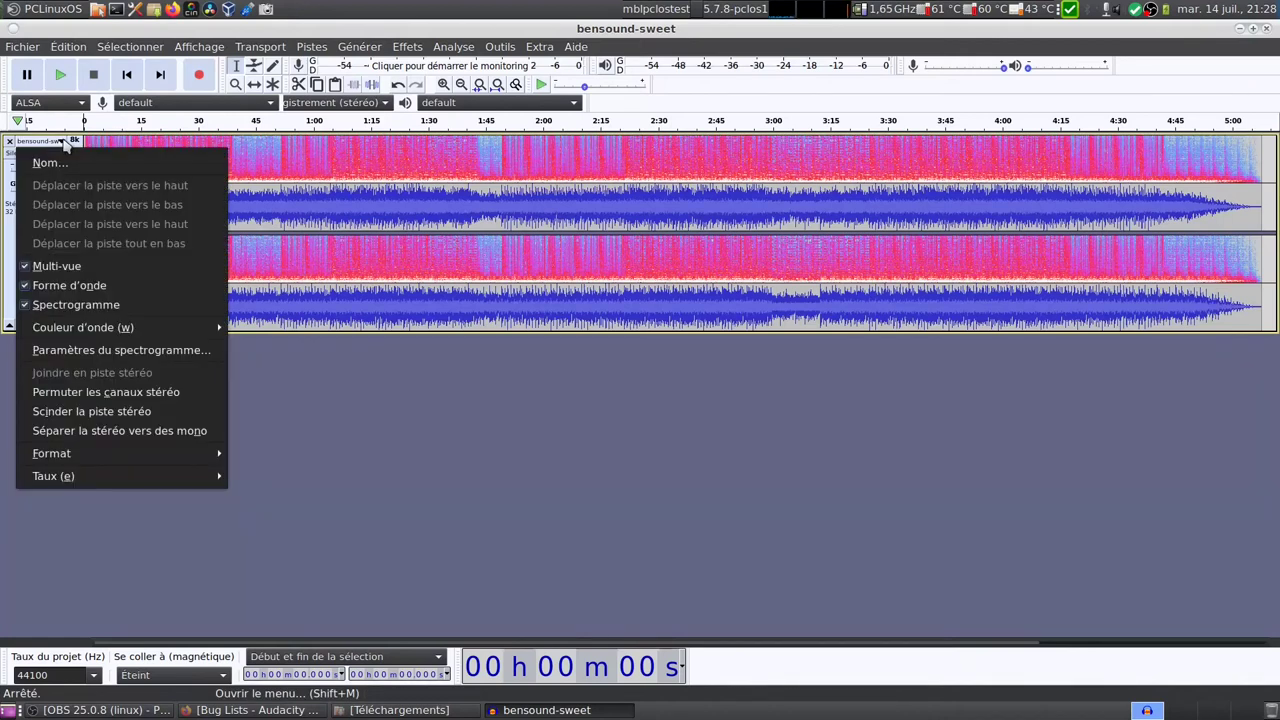
click(46, 266)
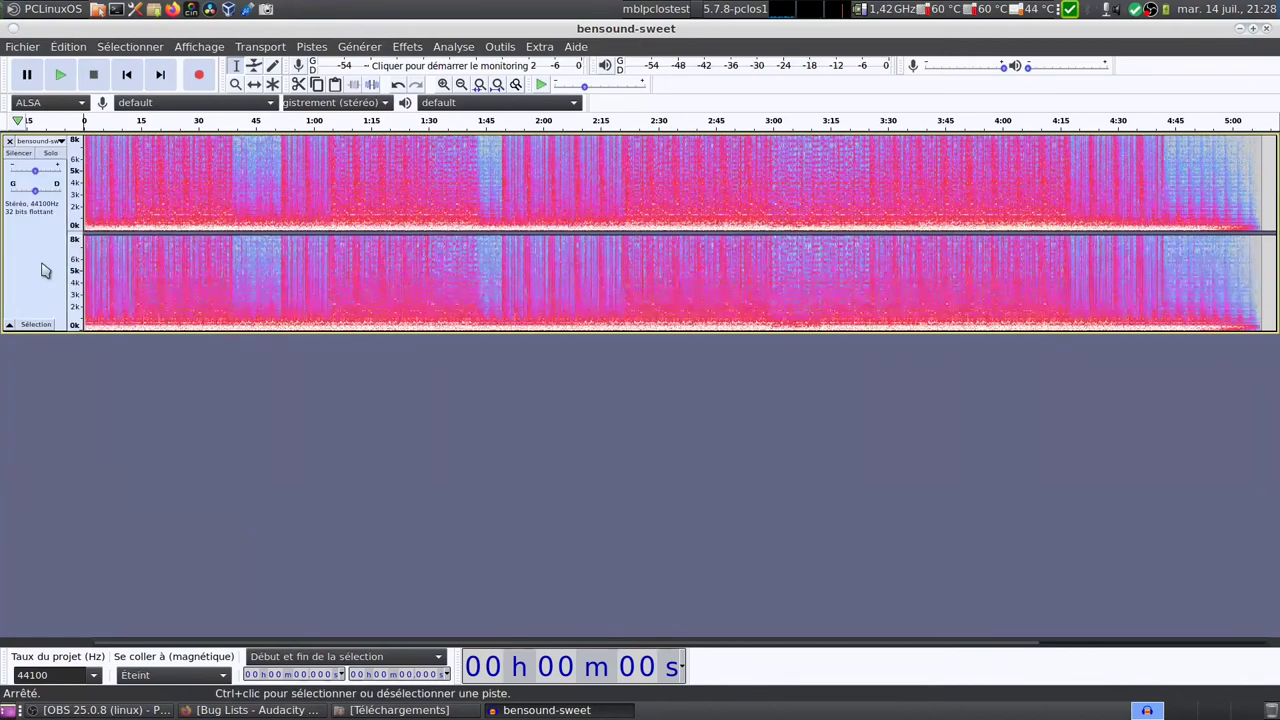
click(58, 143)
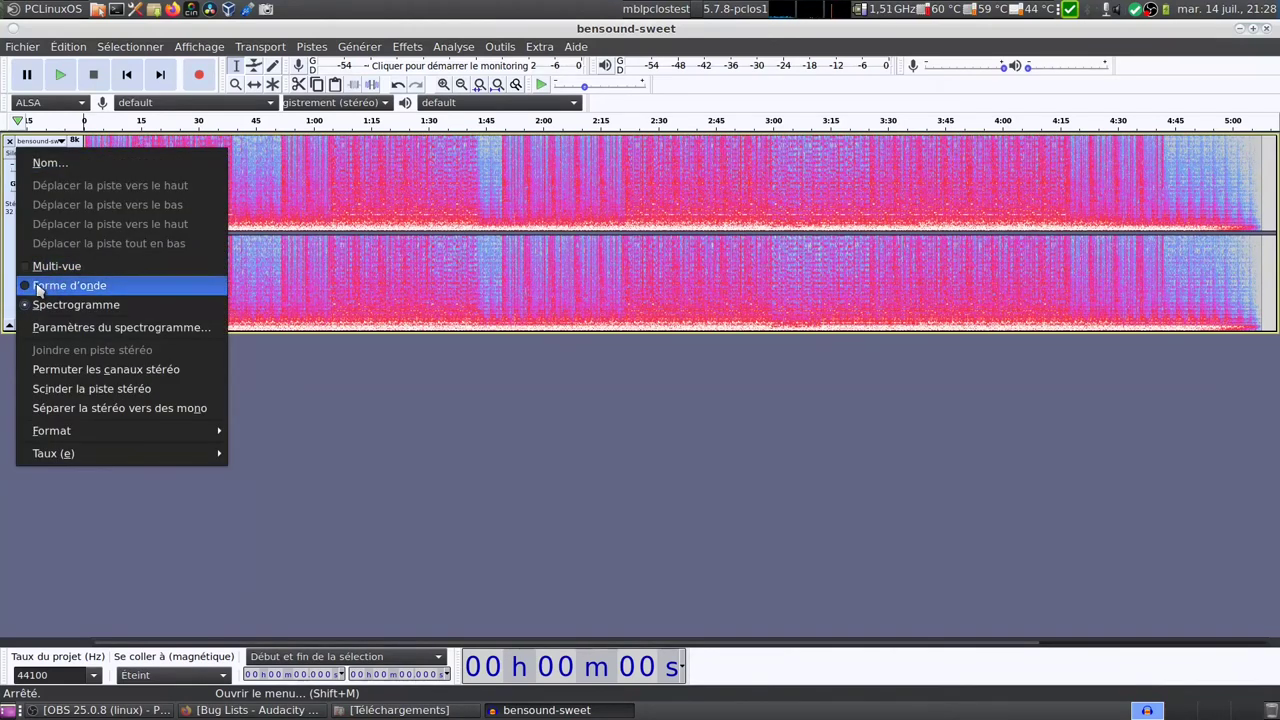
click(40, 289)
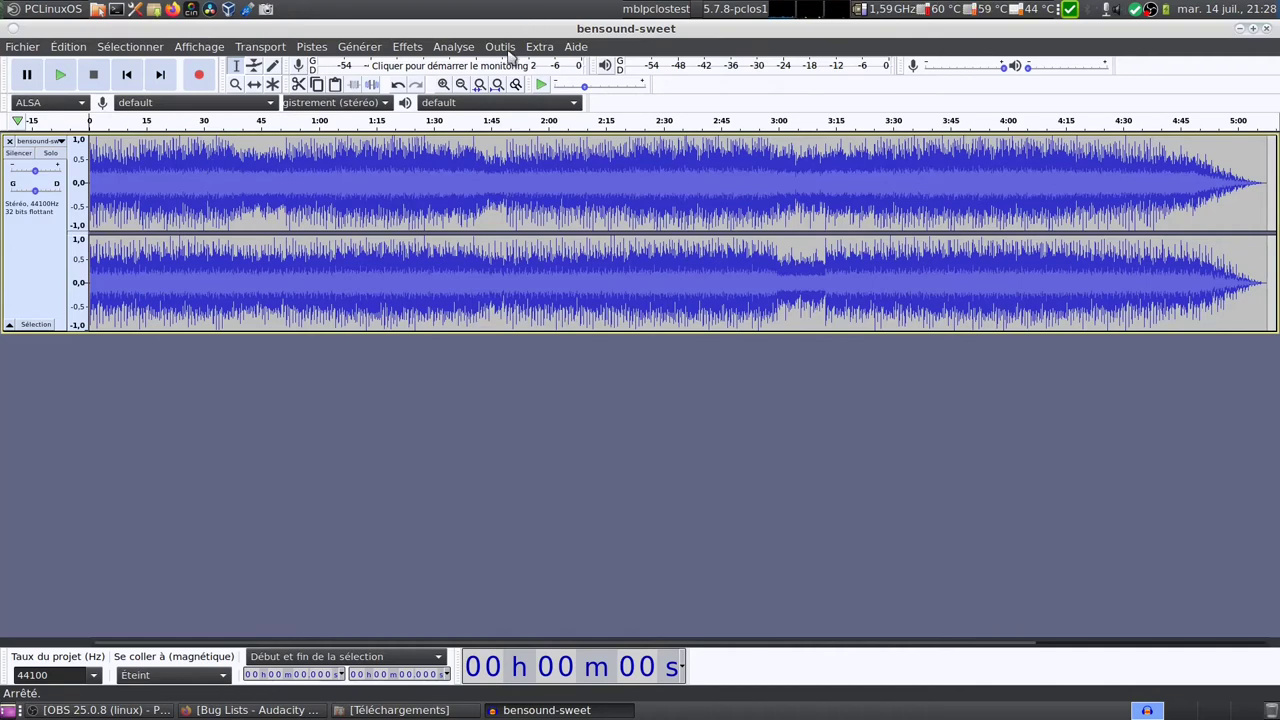
Step: Point out the configuration reset command (Configuration de réinitialisation) among the tools without running it
click(502, 48)
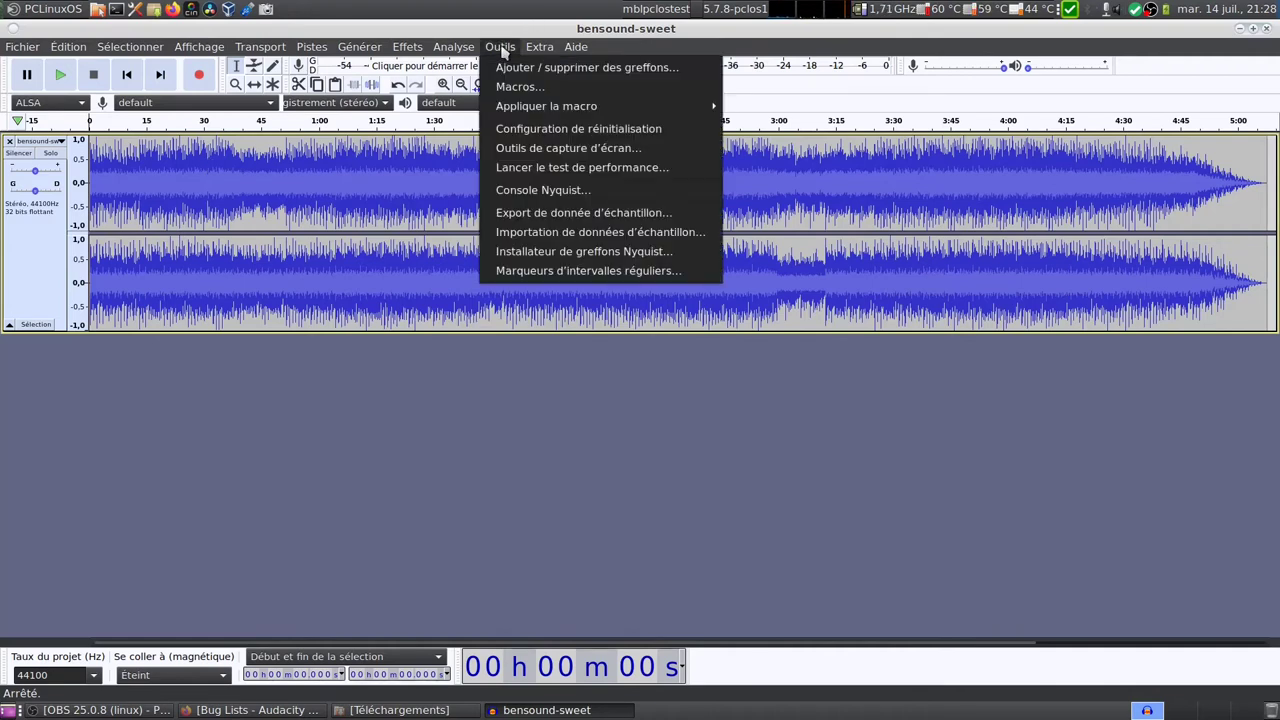
mouse_move(515, 108)
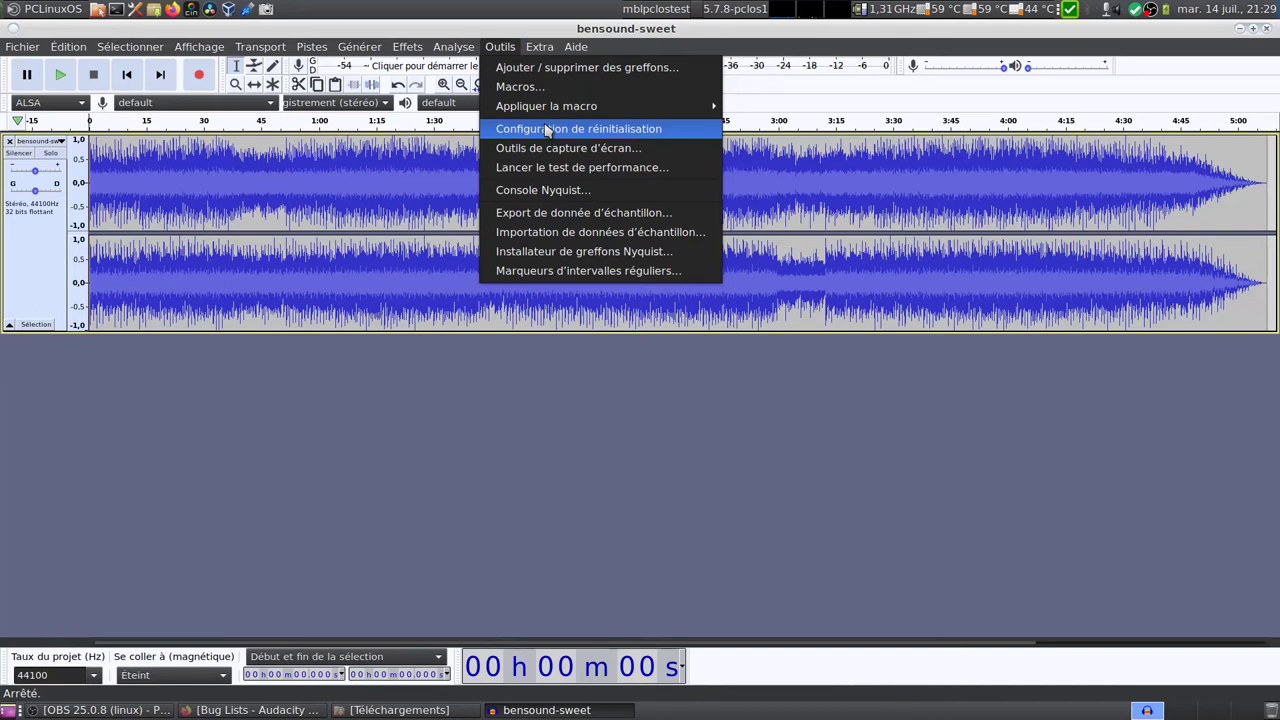
click(330, 410)
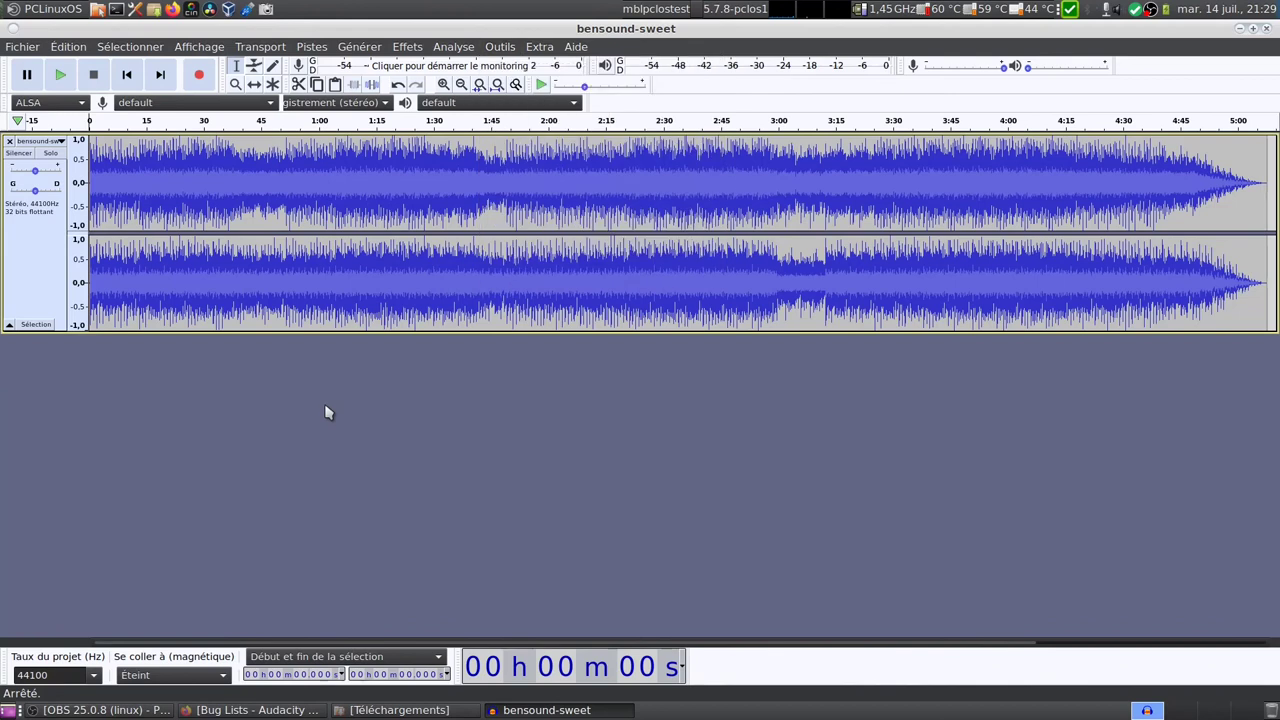
Step: Disable the option Afficher les menus supplémentaires in the Interface preferences to hide the Extra menu
click(539, 48)
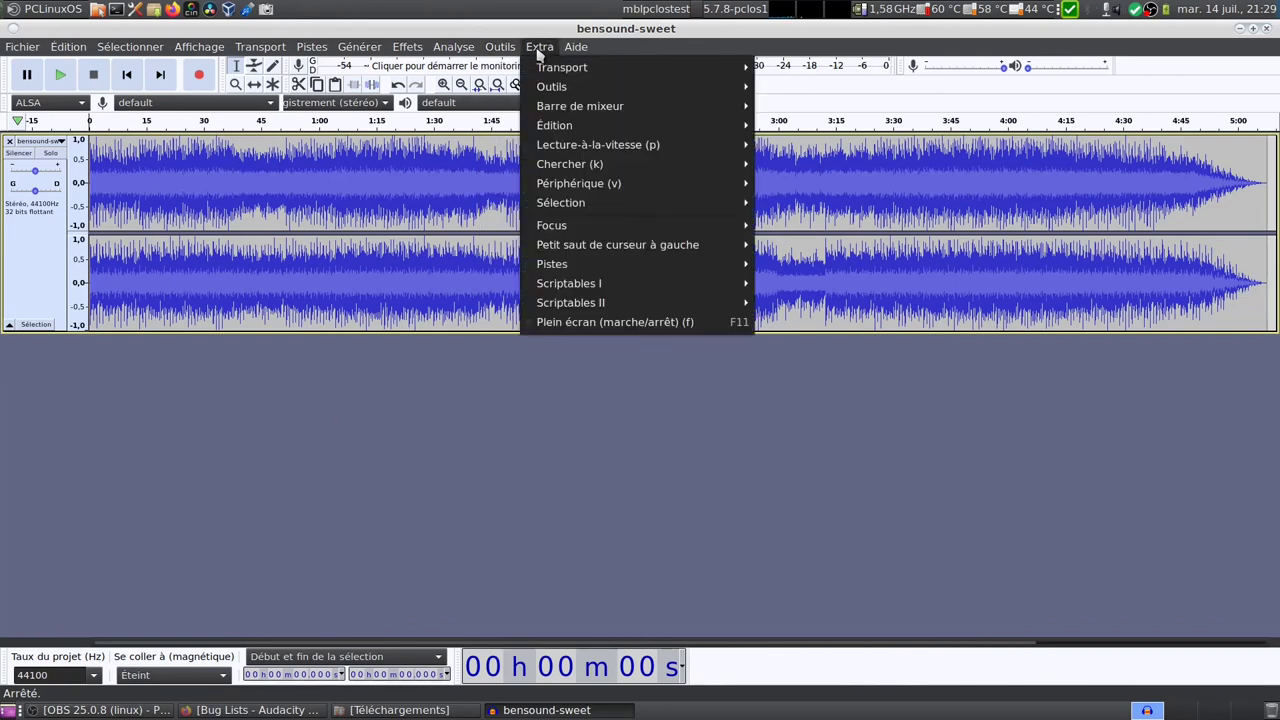
mouse_move(88, 50)
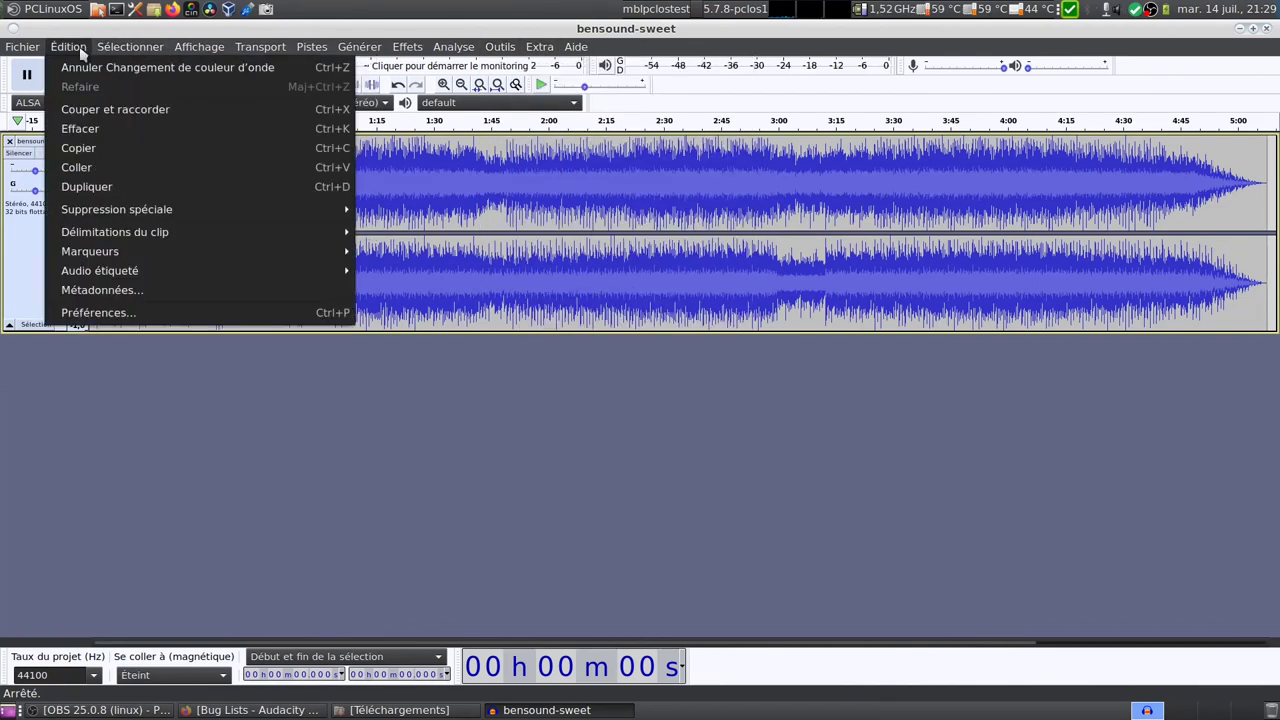
click(160, 312)
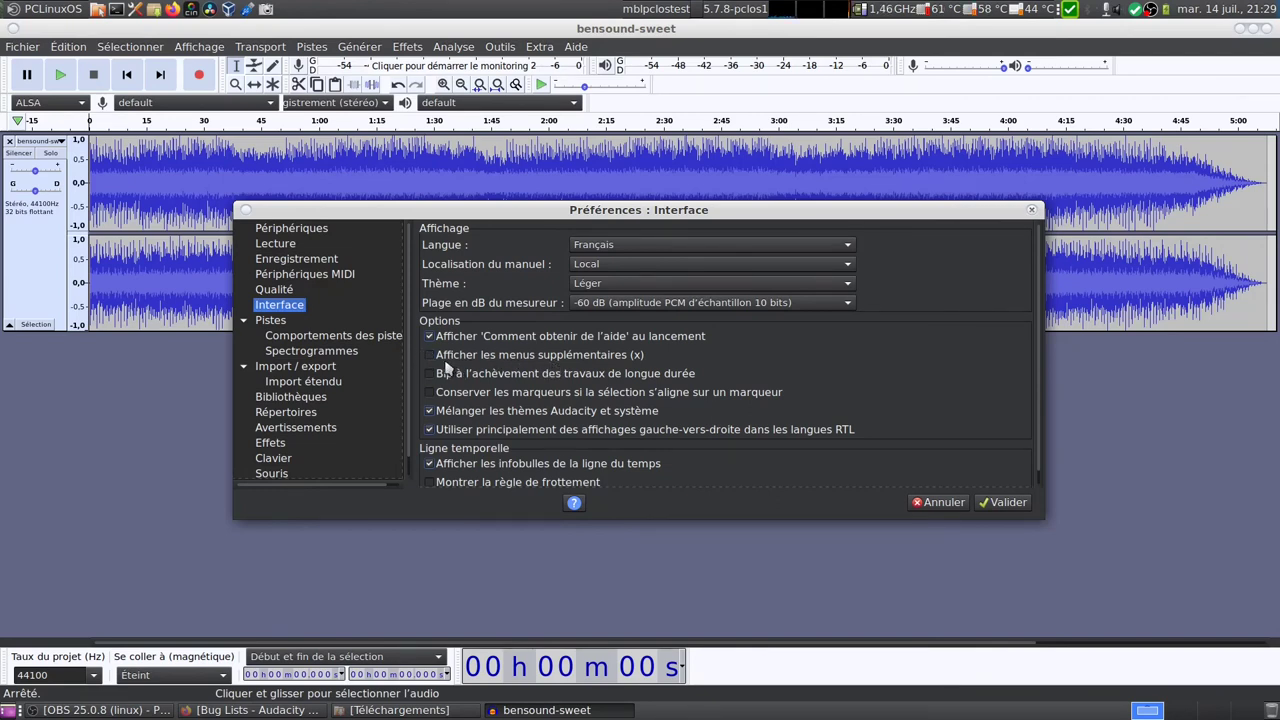
click(1004, 502)
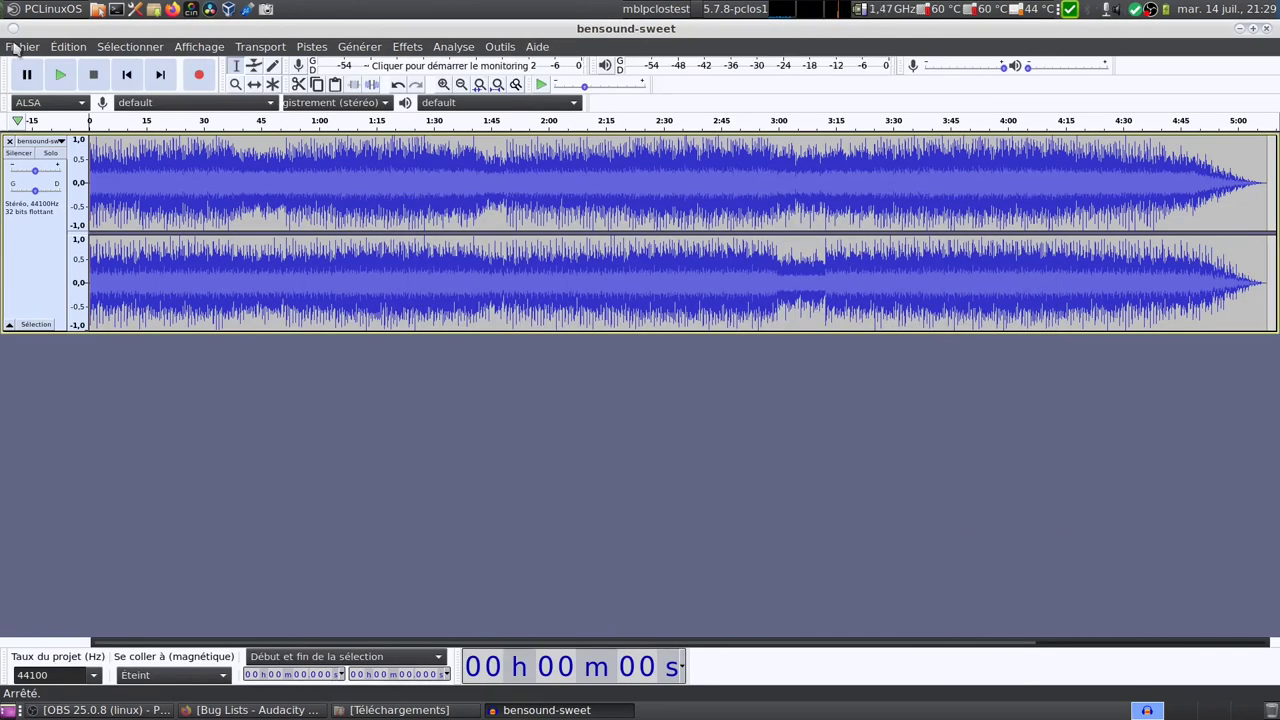
Step: Enable Afficher les menus supplémentaires in the Interface preferences again and look through the Extra commands
click(60, 47)
click(100, 312)
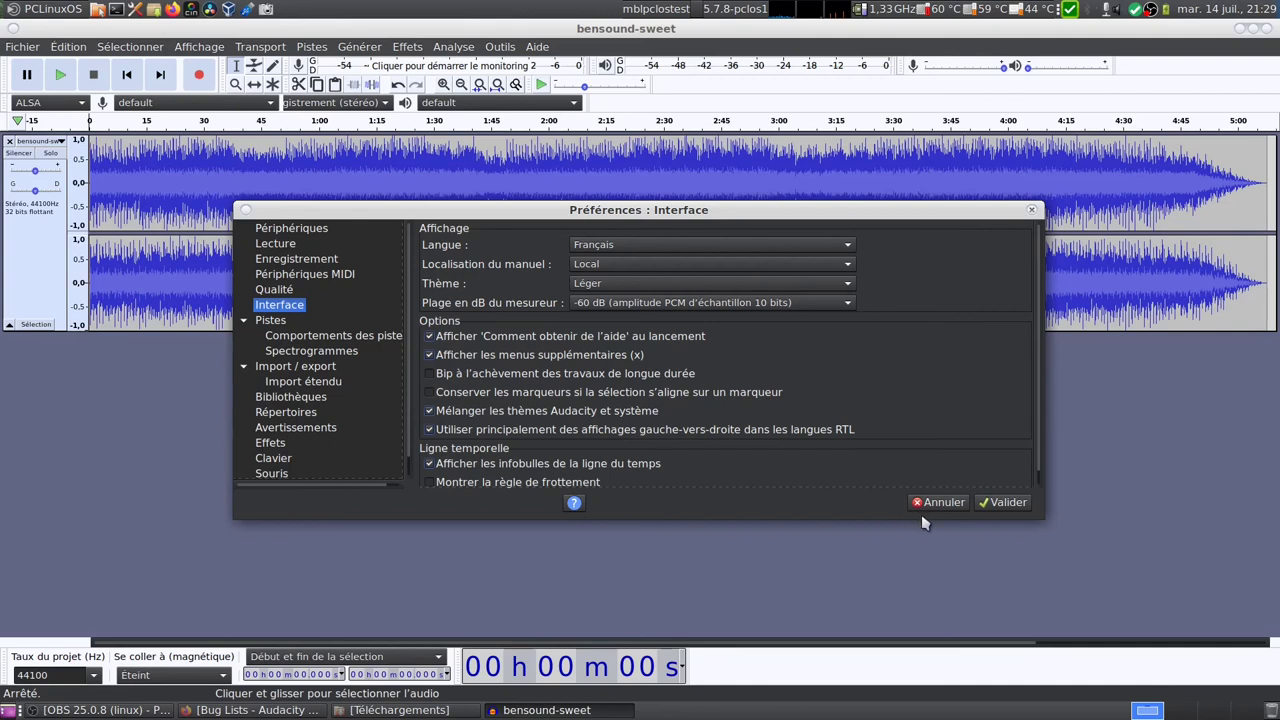
click(995, 503)
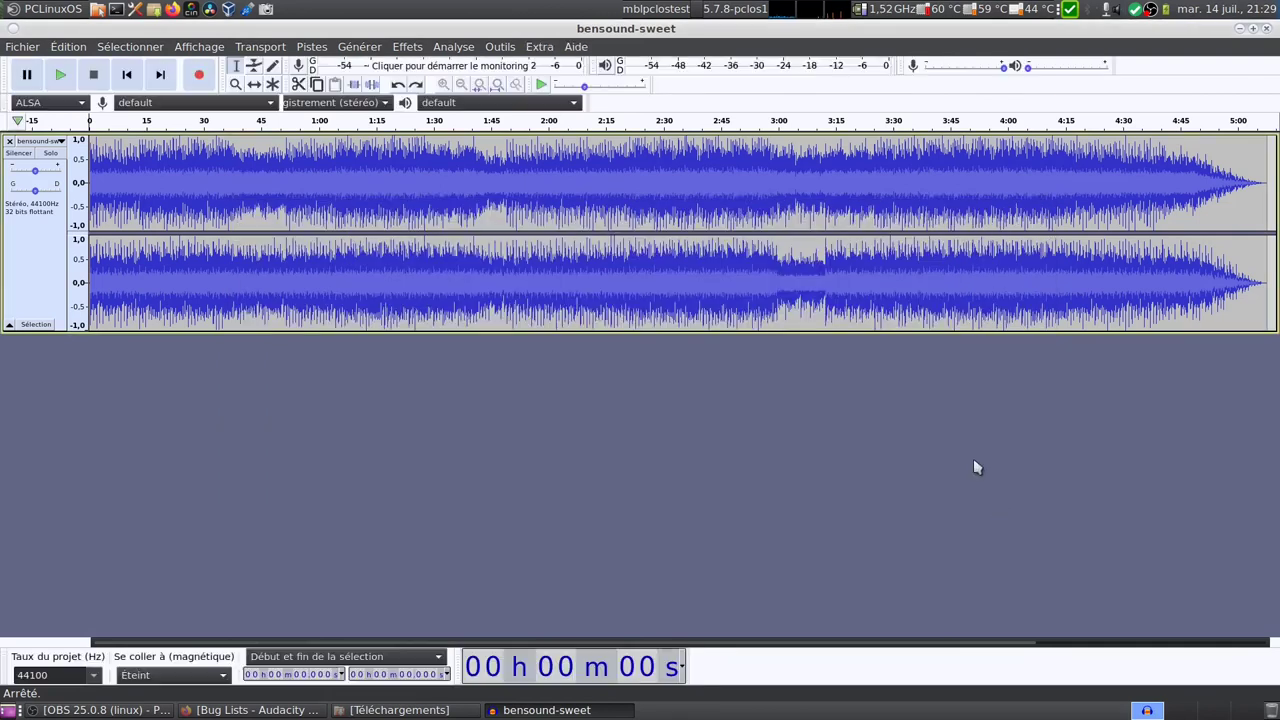
click(535, 47)
mouse_move(557, 112)
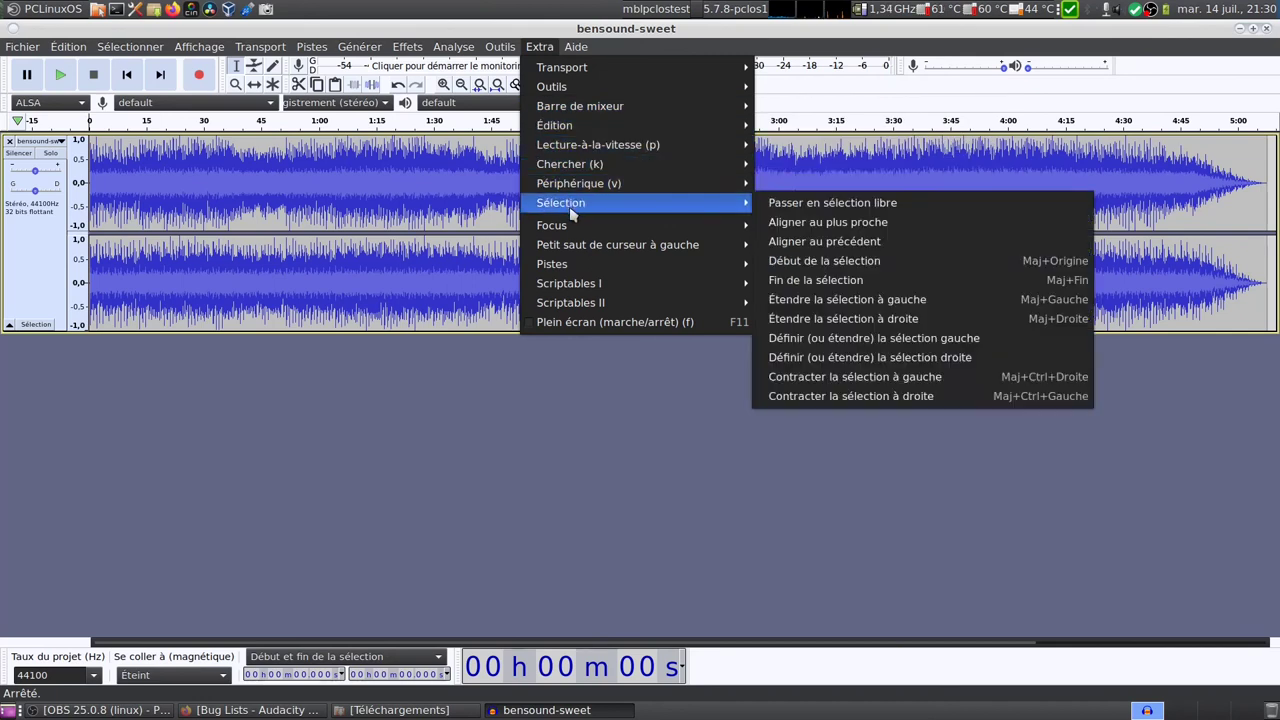
click(545, 422)
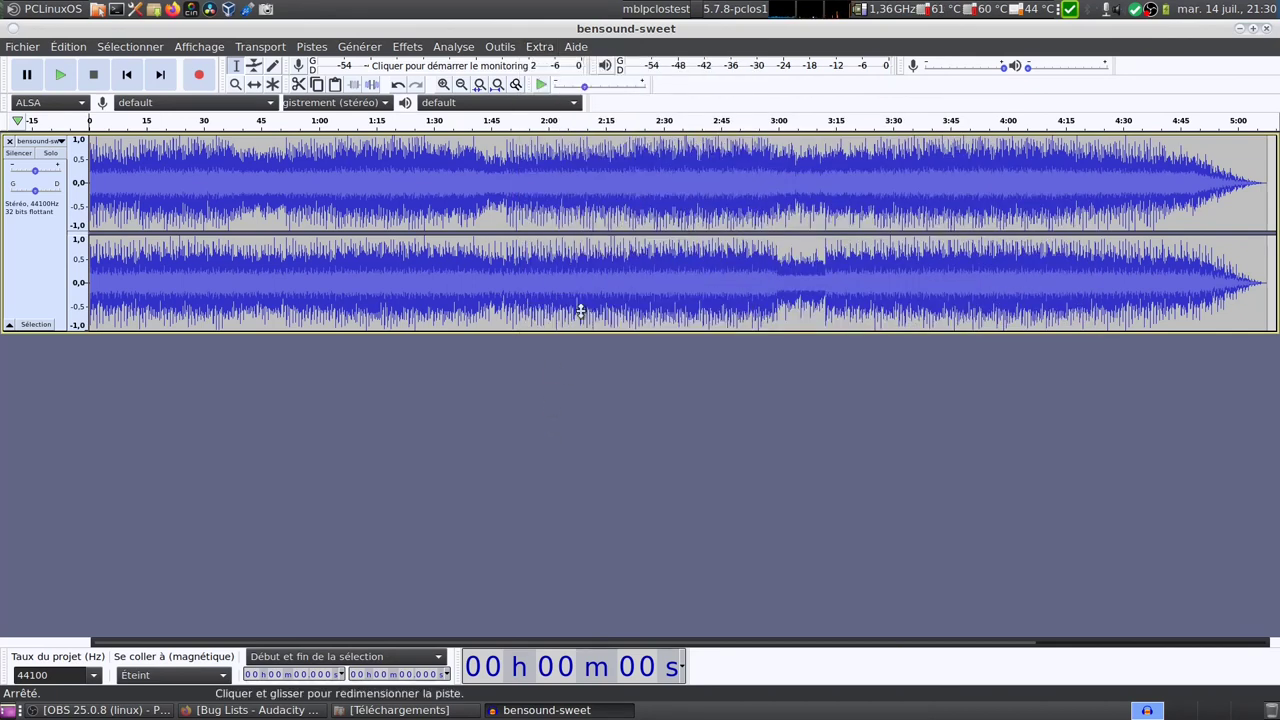
Step: View the program's About information (À propos d'Audacity) and close it
click(576, 48)
click(683, 153)
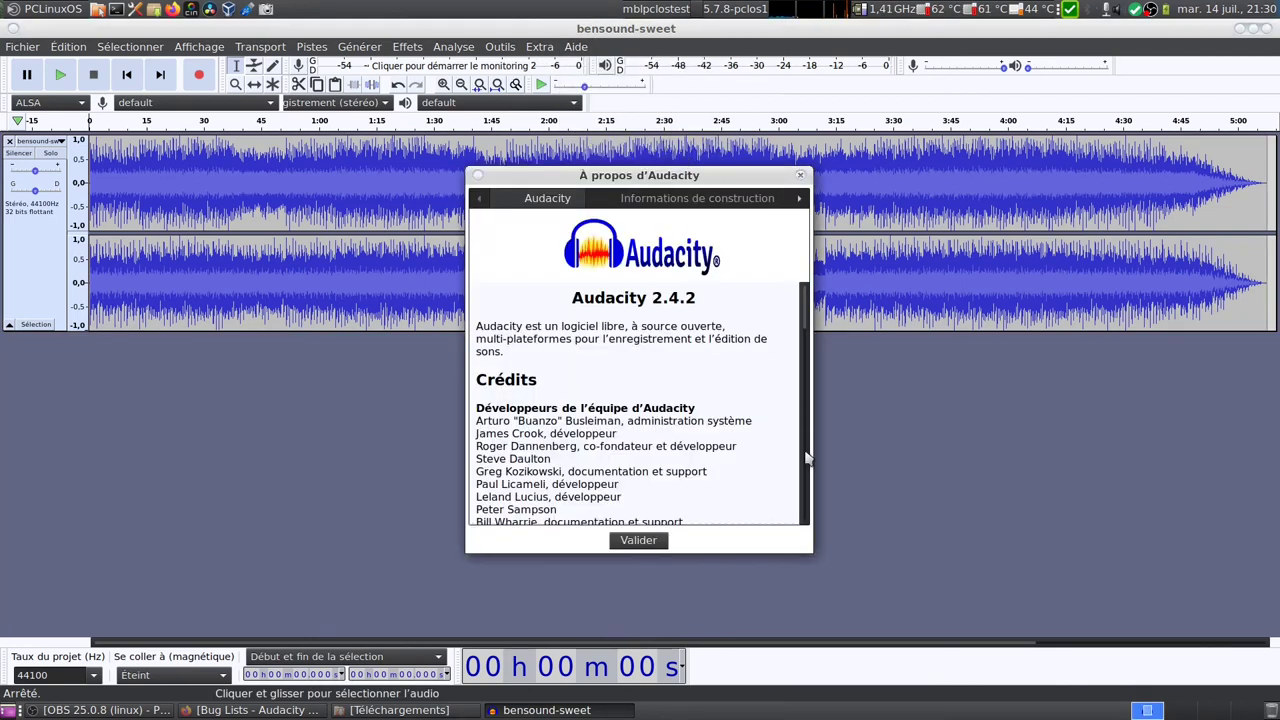
click(799, 175)
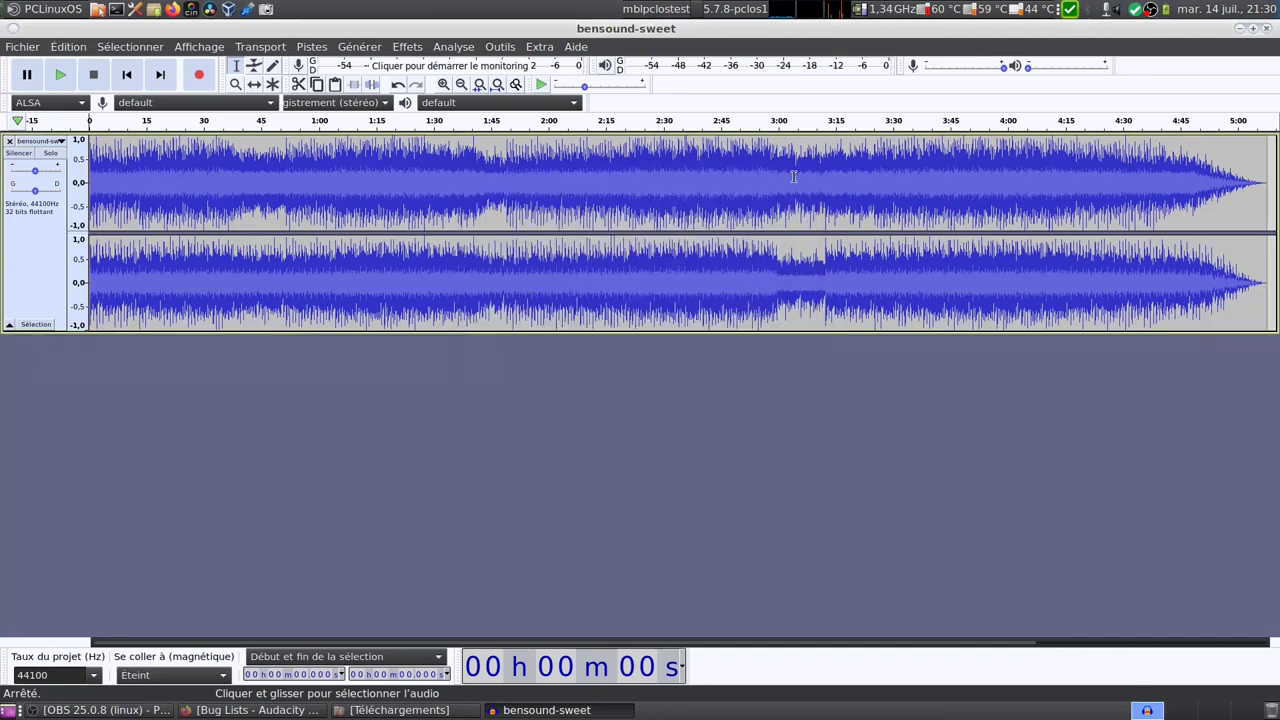
Step: Minimize Audacity, switch to Firefox, and view the Audacity home page and the "Happy 20th Birthday, Audacity!" post
click(1238, 29)
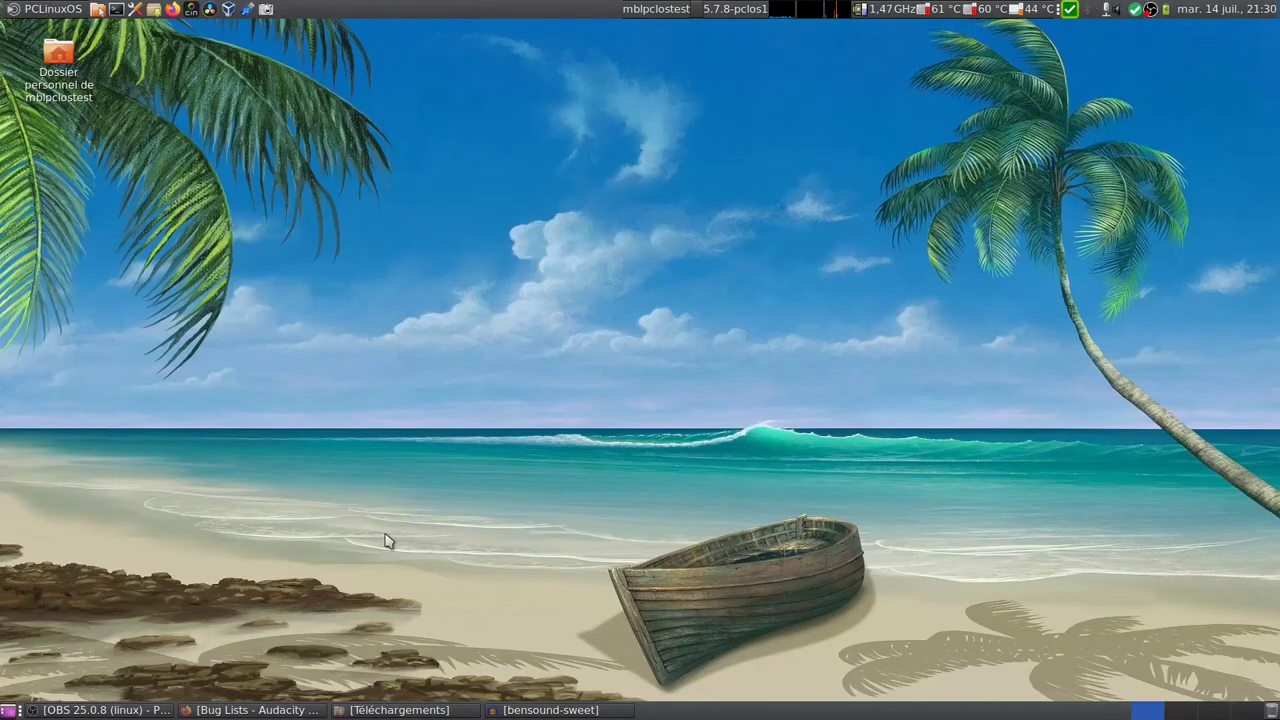
click(248, 710)
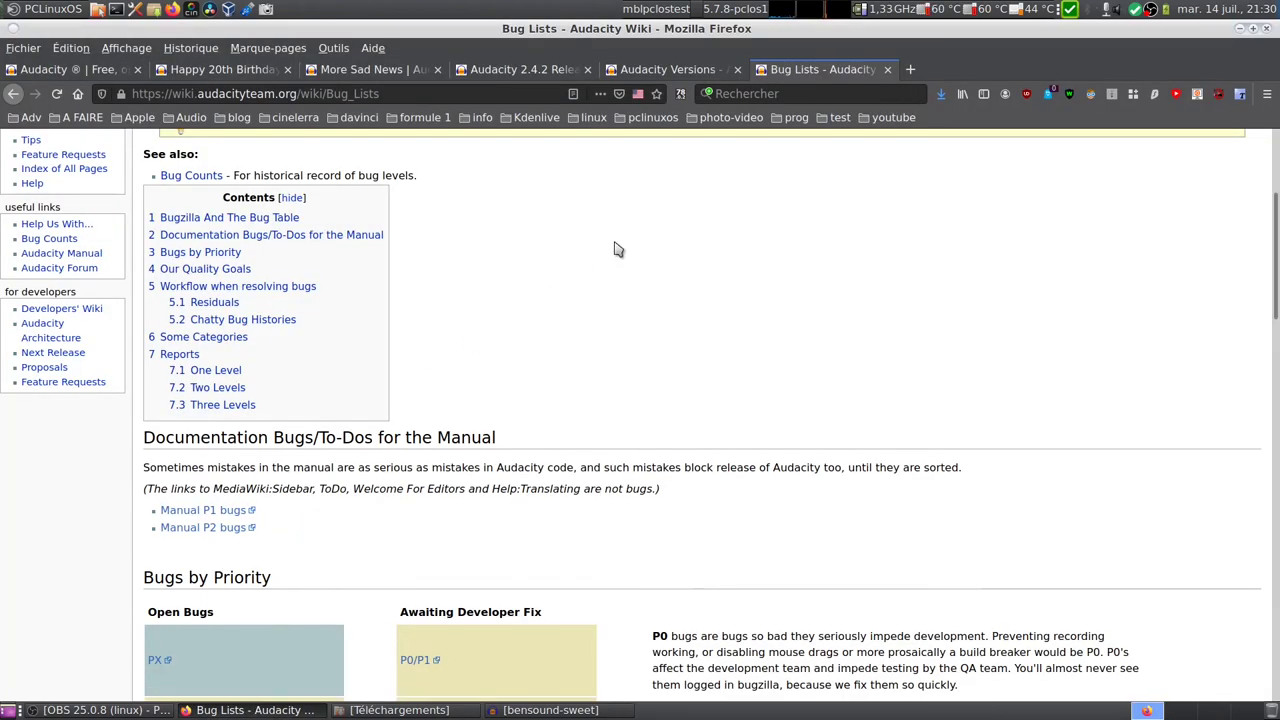
click(90, 70)
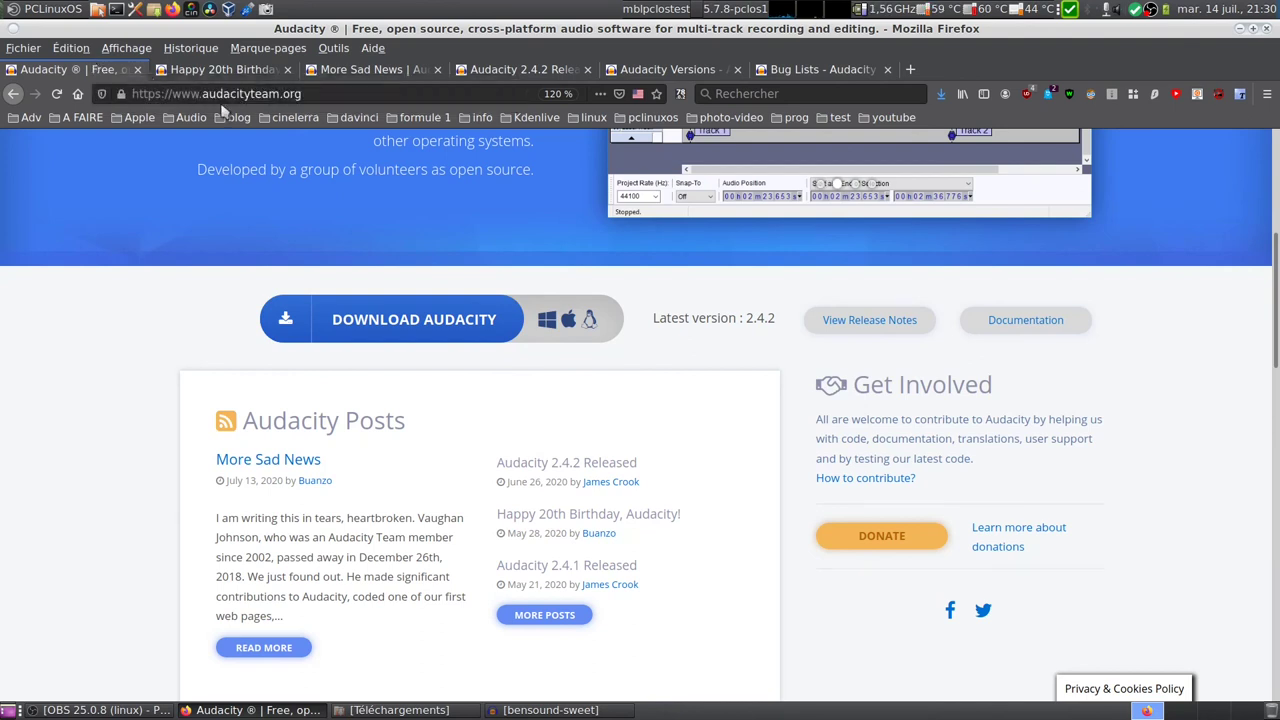
click(215, 69)
scroll(700, 400, down, 2)
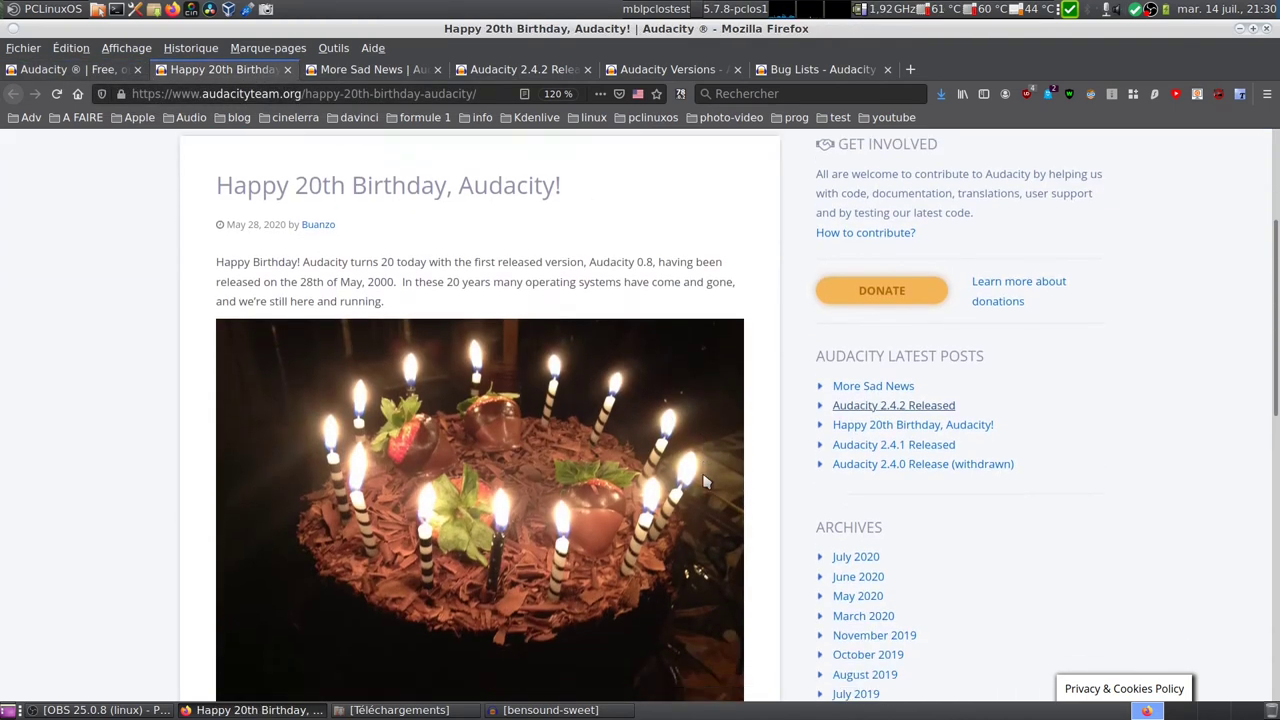
scroll(698, 460, down, 1)
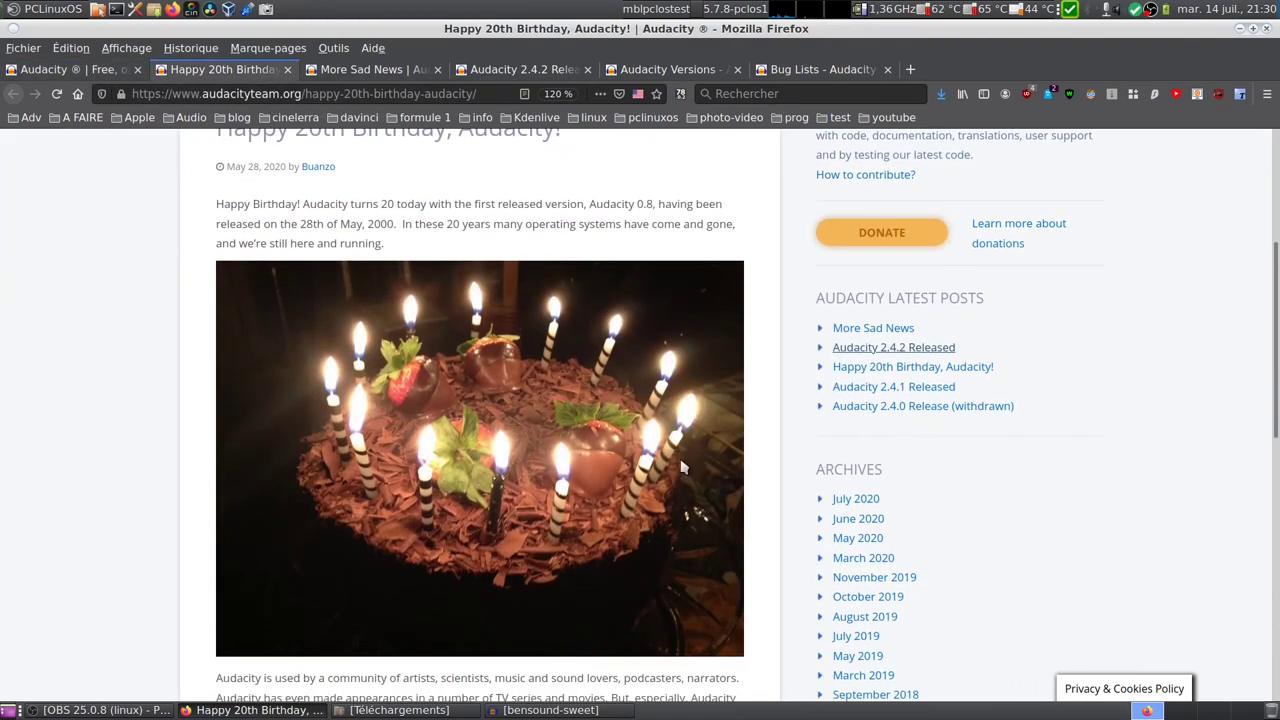